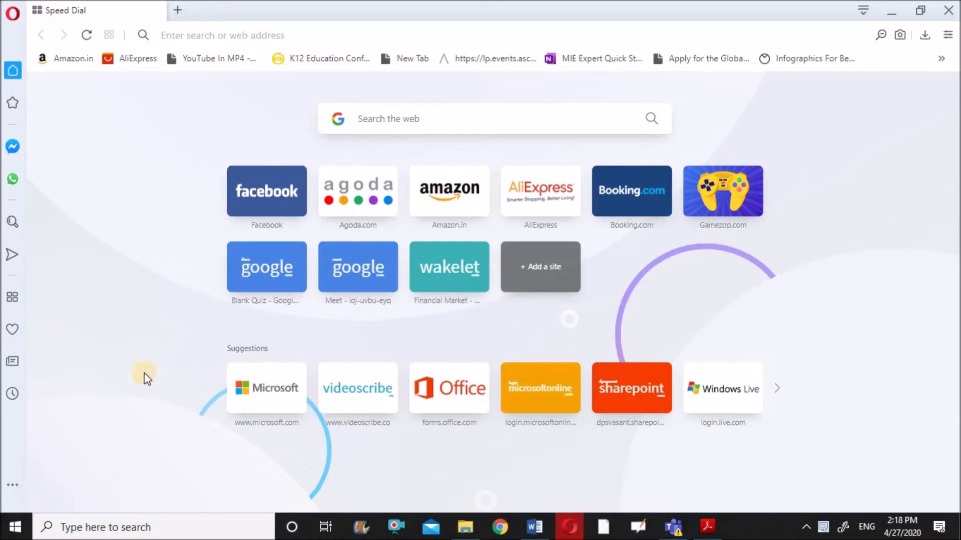
click(203, 34)
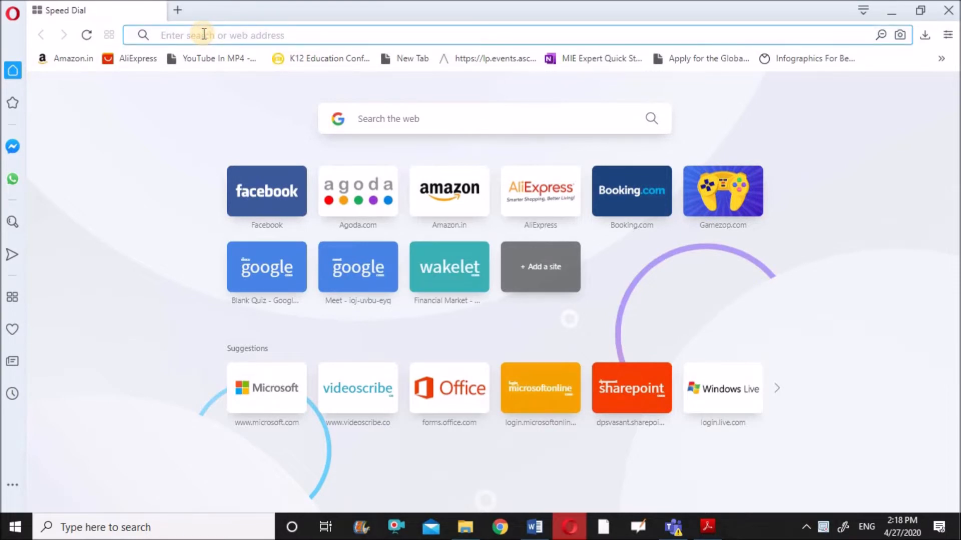
text(www)
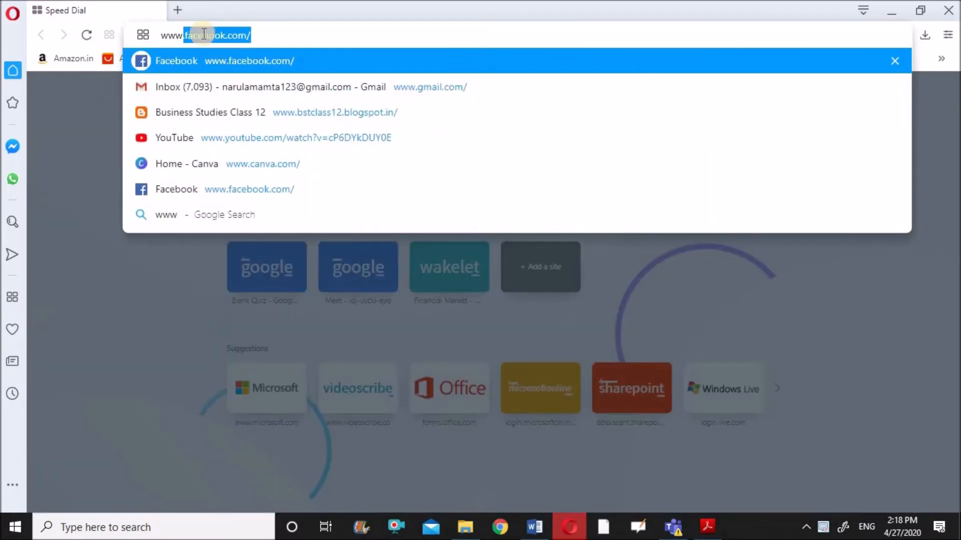
text(.forms)
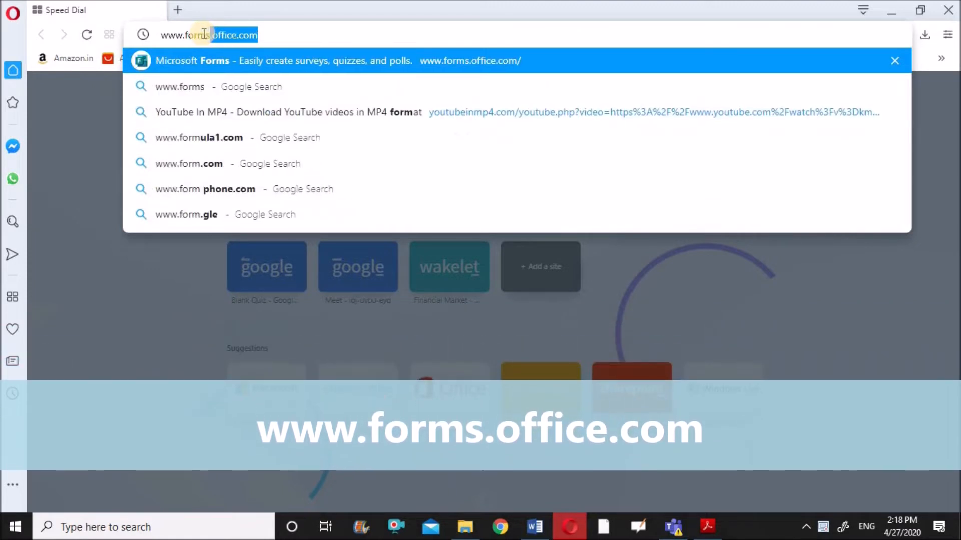
text(.office.c)
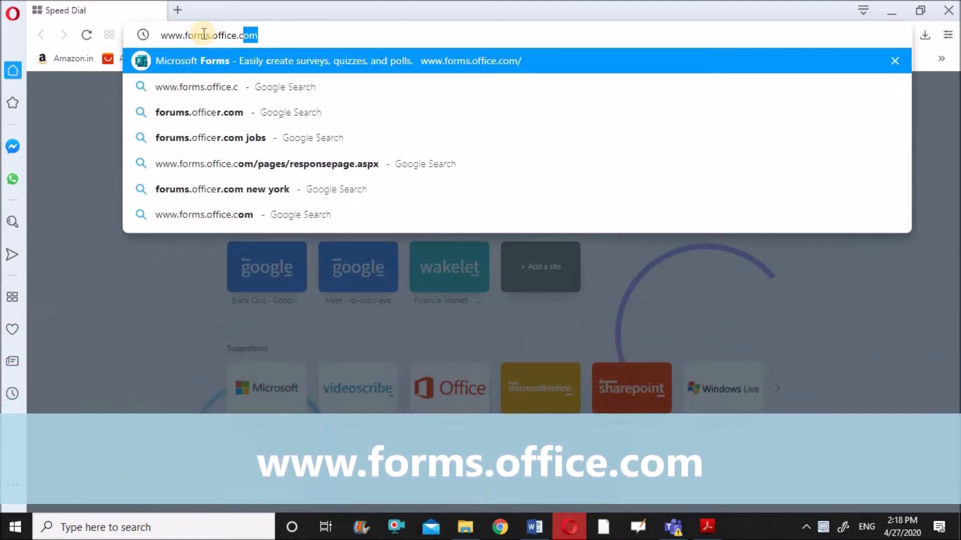
text(om)
key(Return)
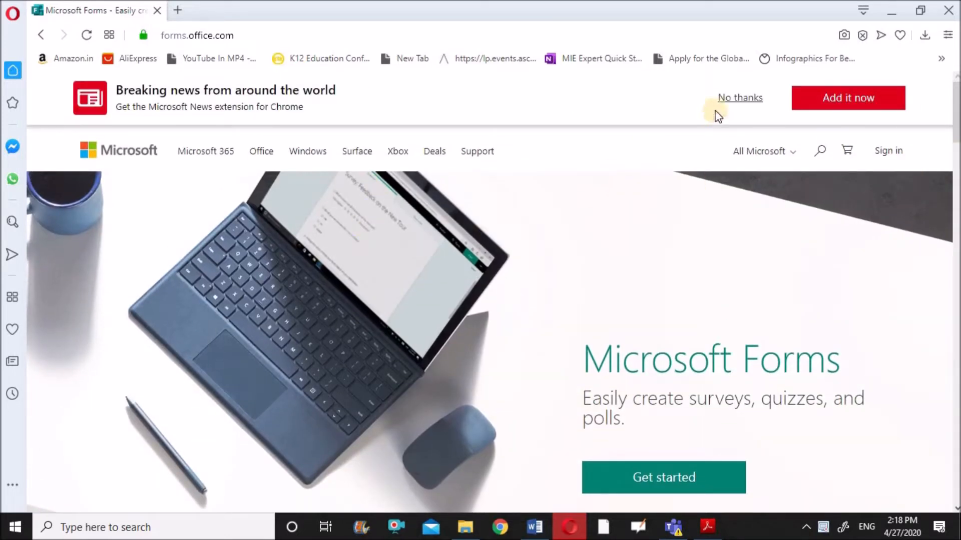
Step: Dismiss the news banner and sign in with the account e-mail and password
click(744, 104)
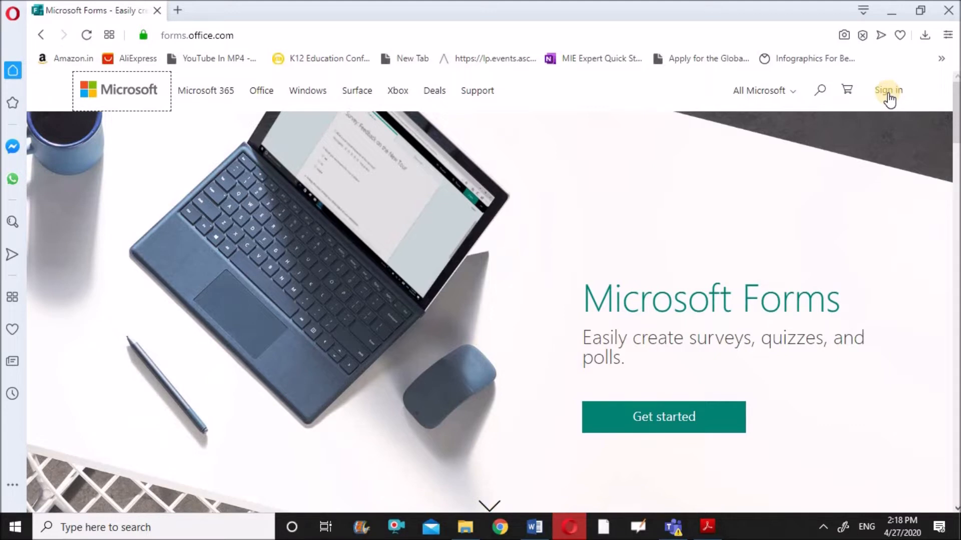
click(888, 96)
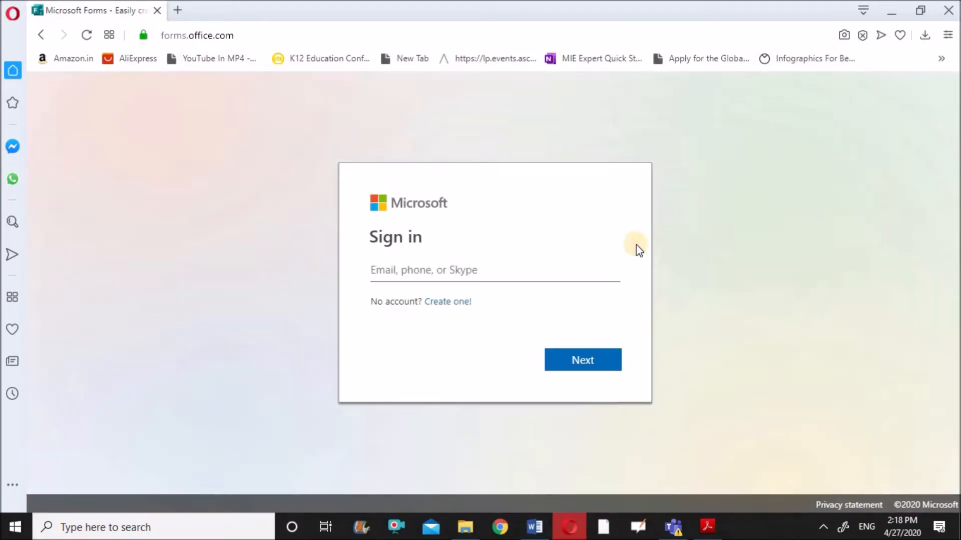
click(404, 272)
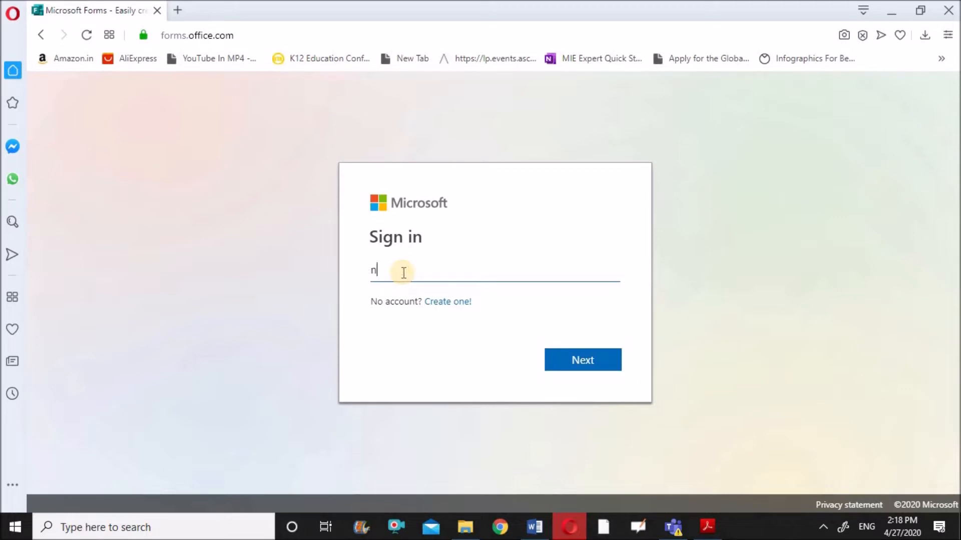
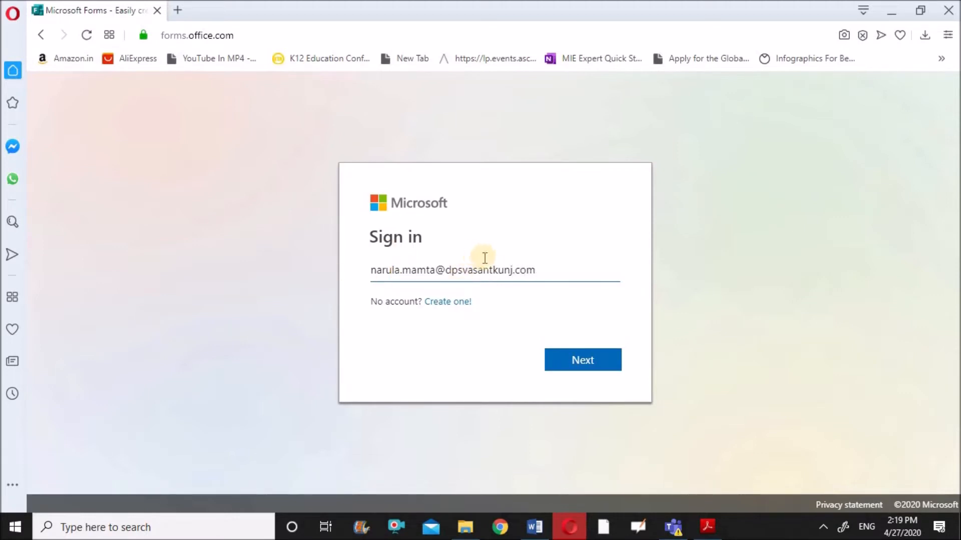
click(586, 366)
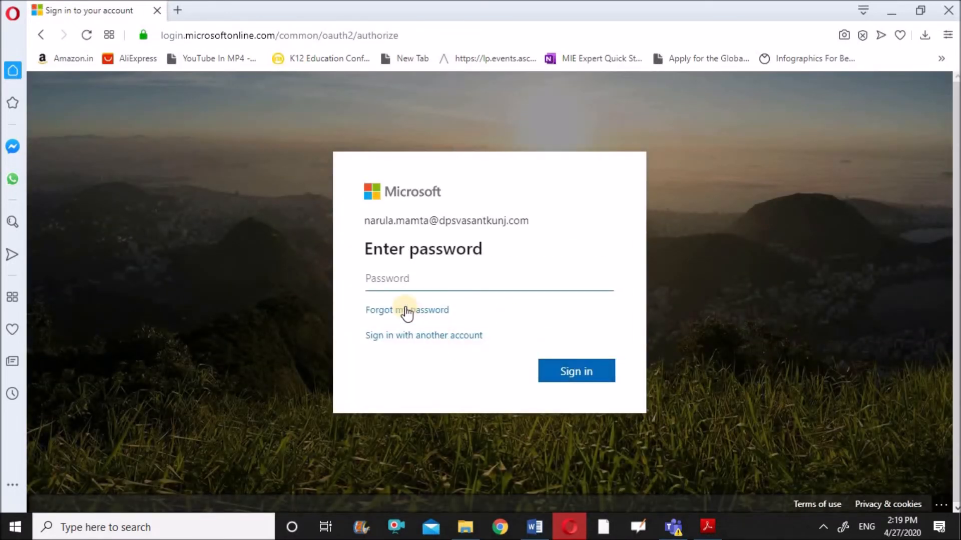
text(******)
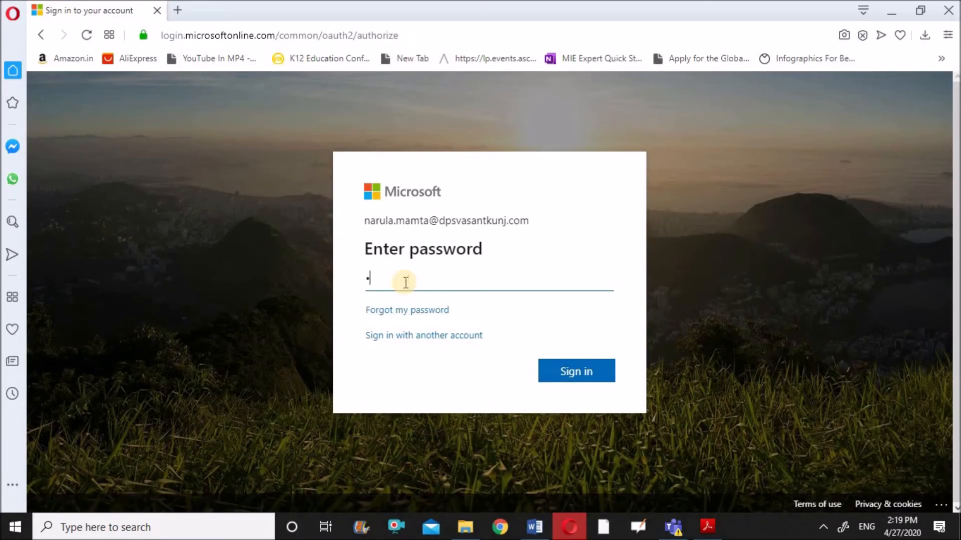
text(******)
click(581, 373)
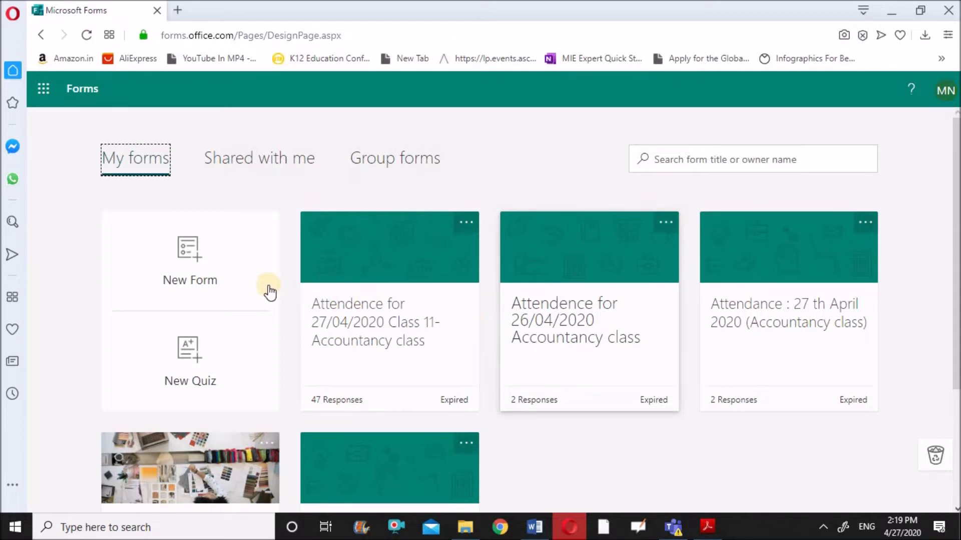
Step: Create a new form titled 'Accountancy class dated: 28th April.2020' with description 'Timing 11.15 am to 12.10 pm'
click(202, 259)
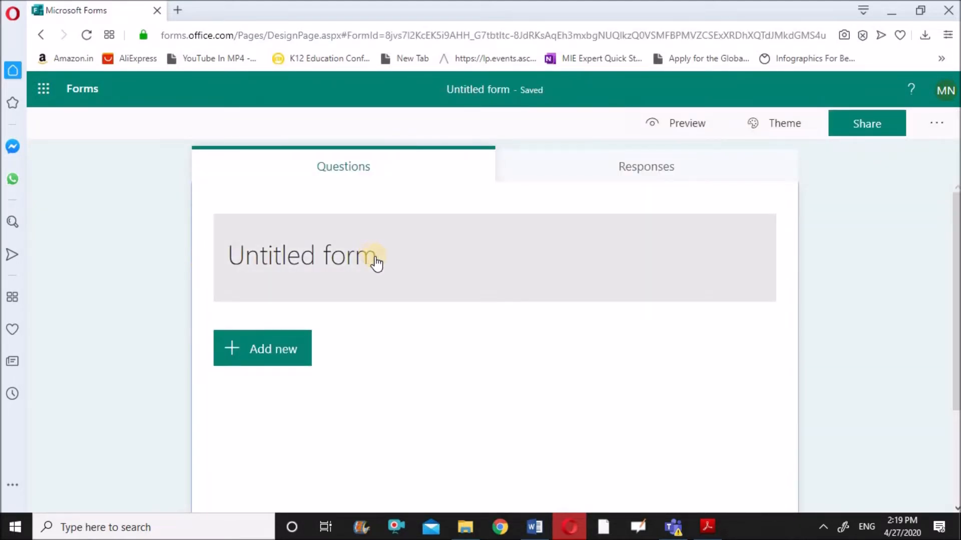
click(376, 258)
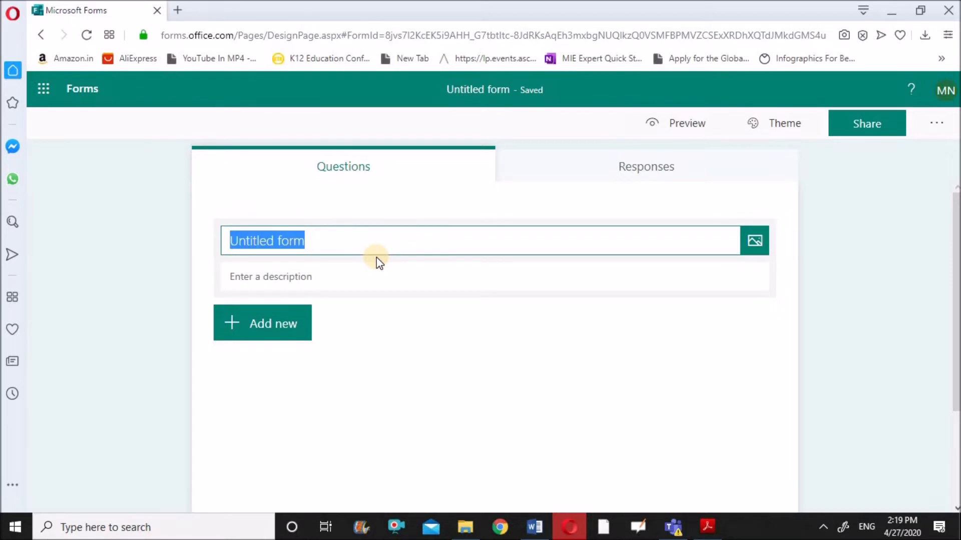
text(Ac)
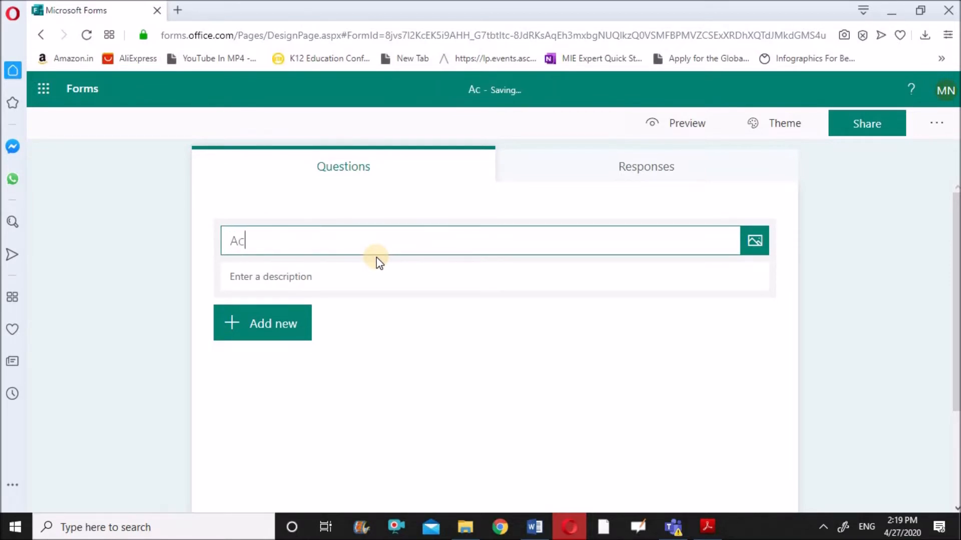
text(countanc)
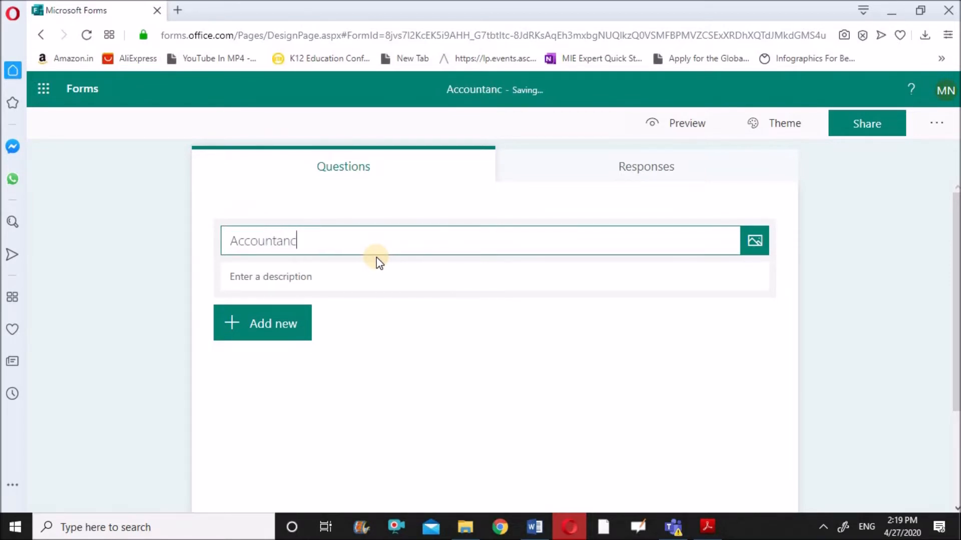
text(y class)
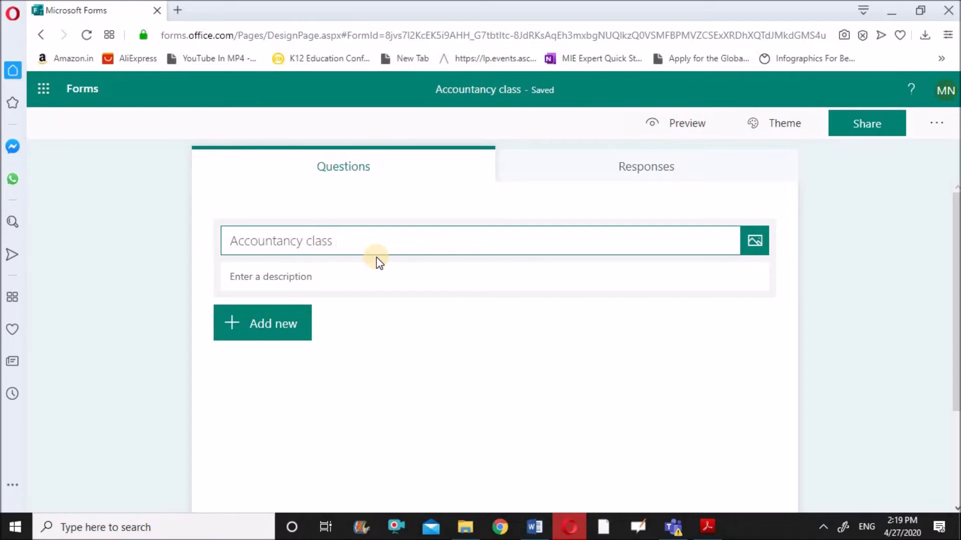
text( date)
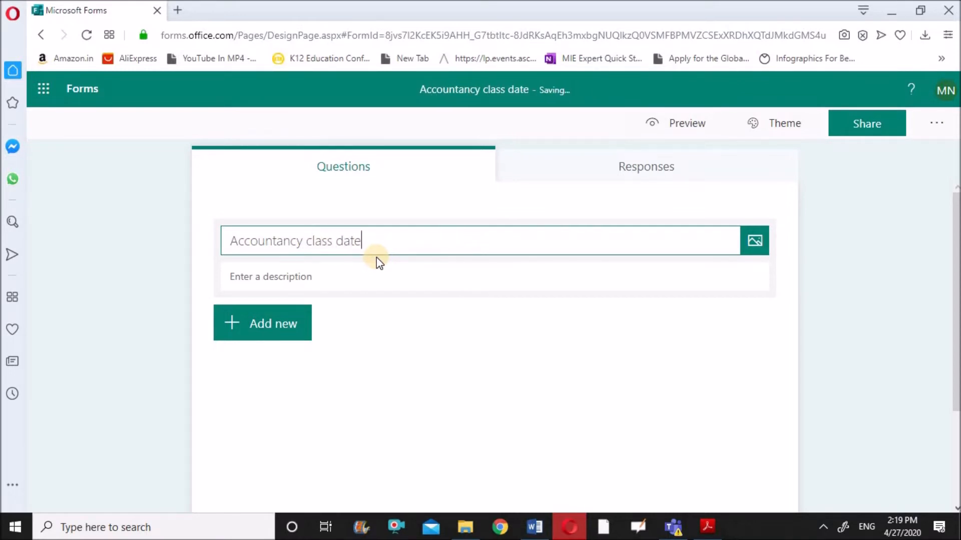
text(d)
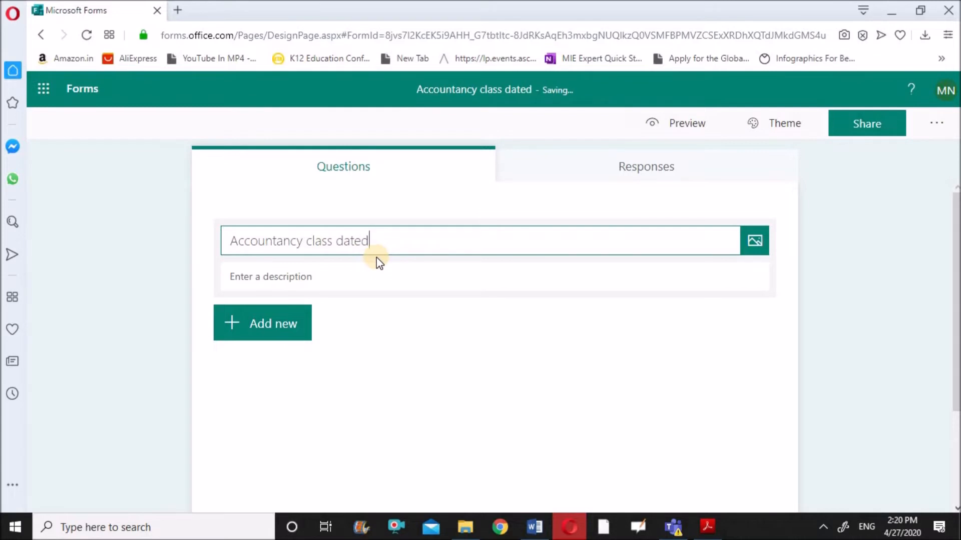
text(: )
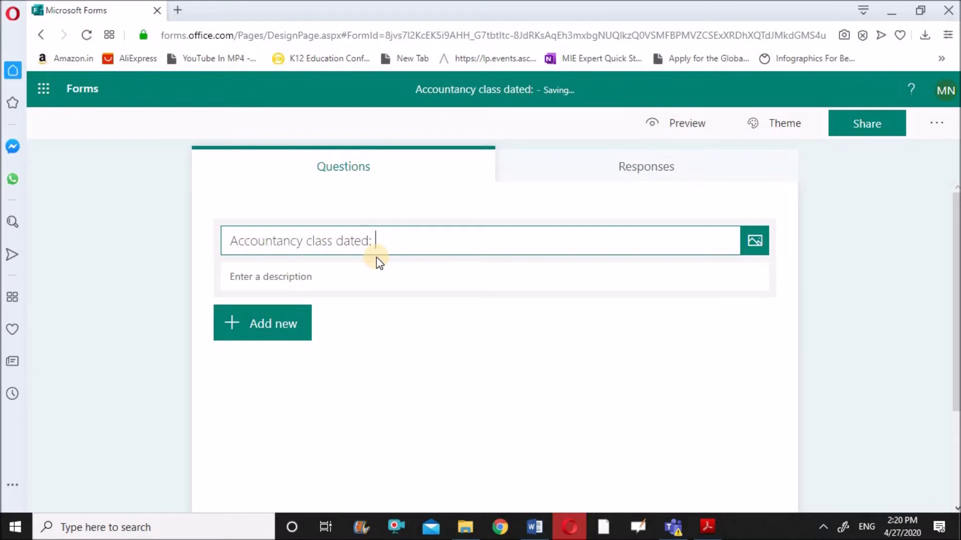
text(28th)
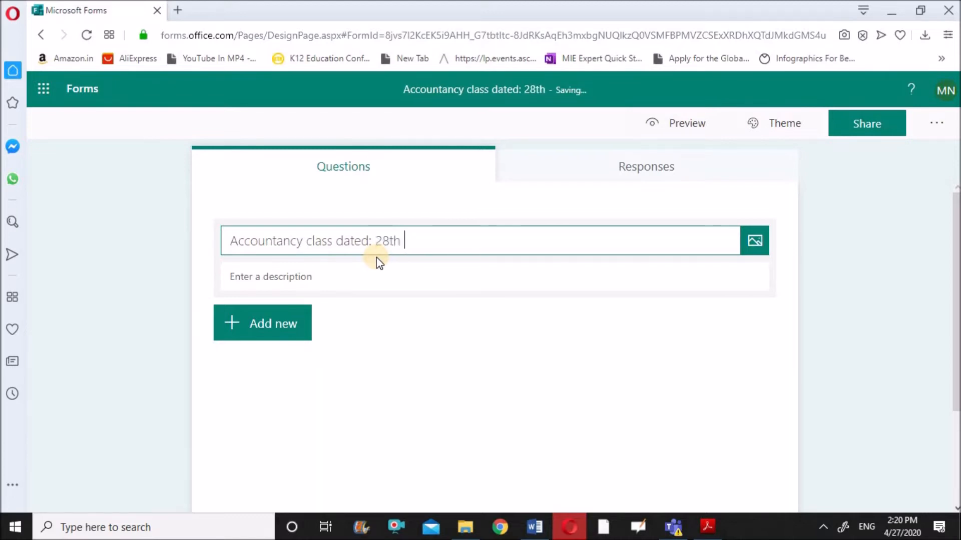
text( Ap)
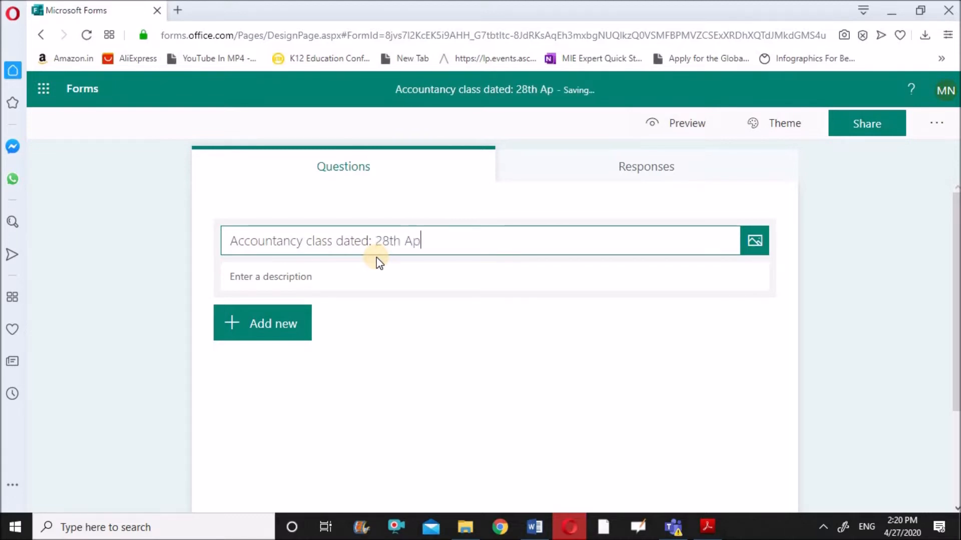
text(ril.)
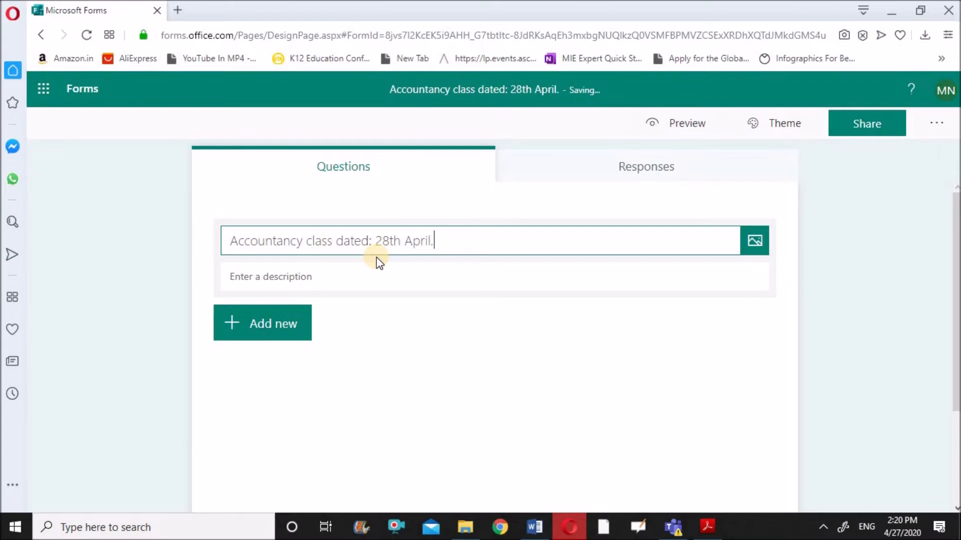
text(2020)
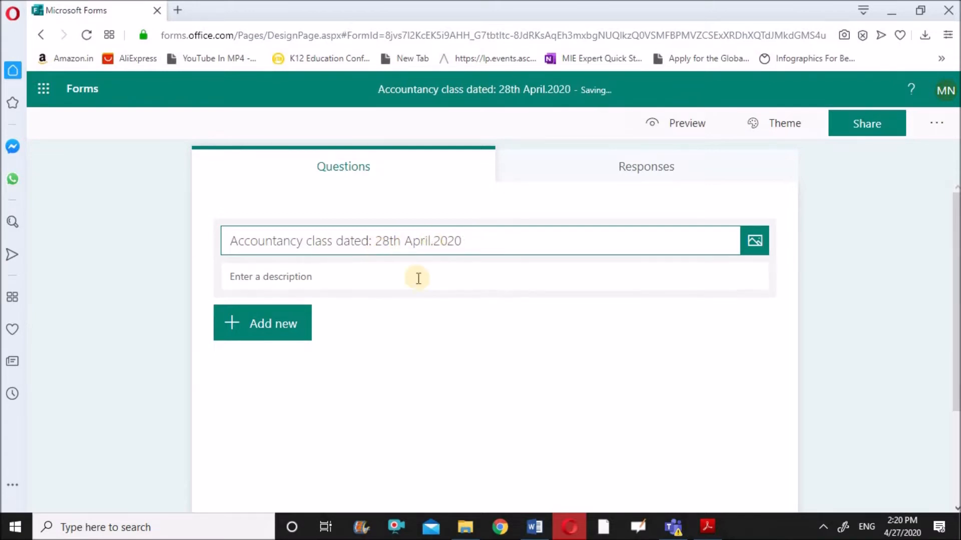
click(363, 283)
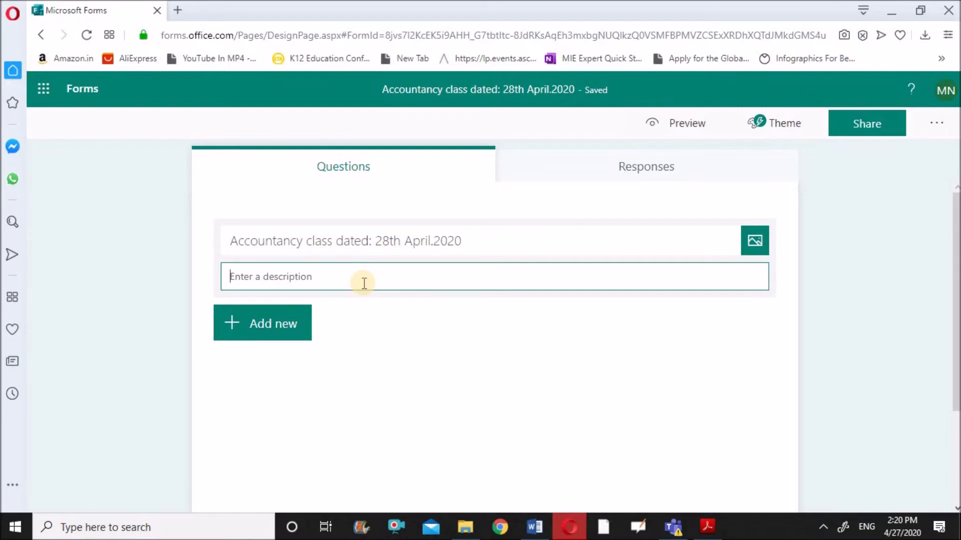
text(Timing)
text(1)
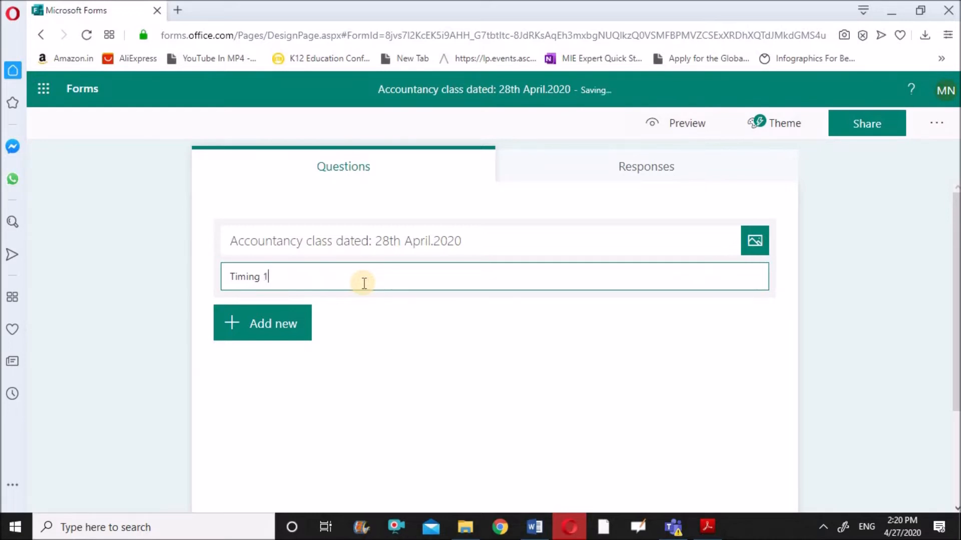
text(1.15 am to 12.10 pm)
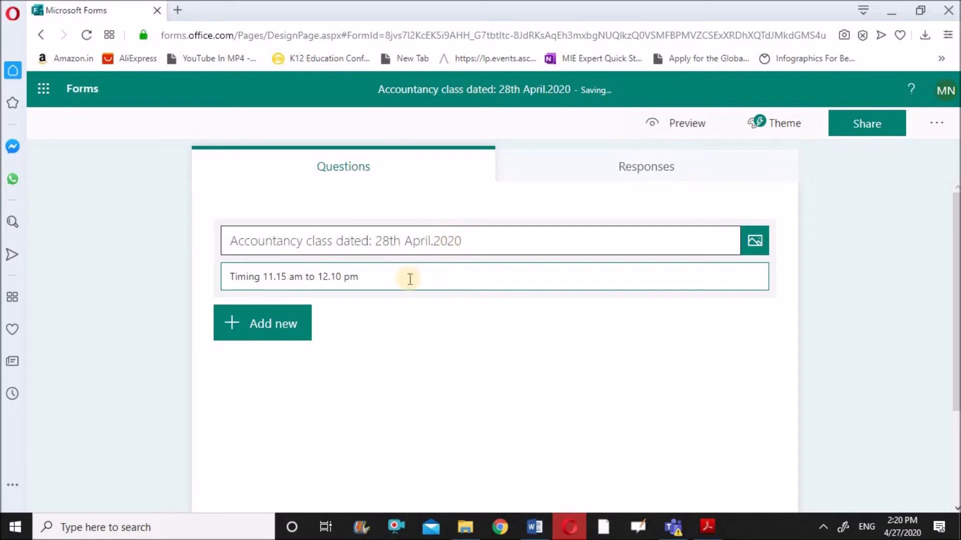
Step: Add a choice question titled 'Attendence' with the single option 'I am present'
click(265, 334)
click(308, 332)
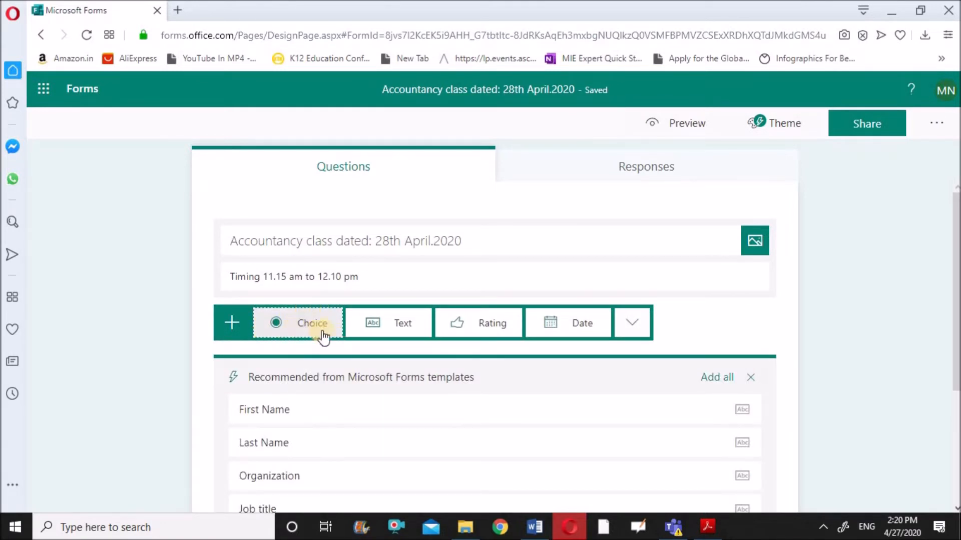
click(309, 331)
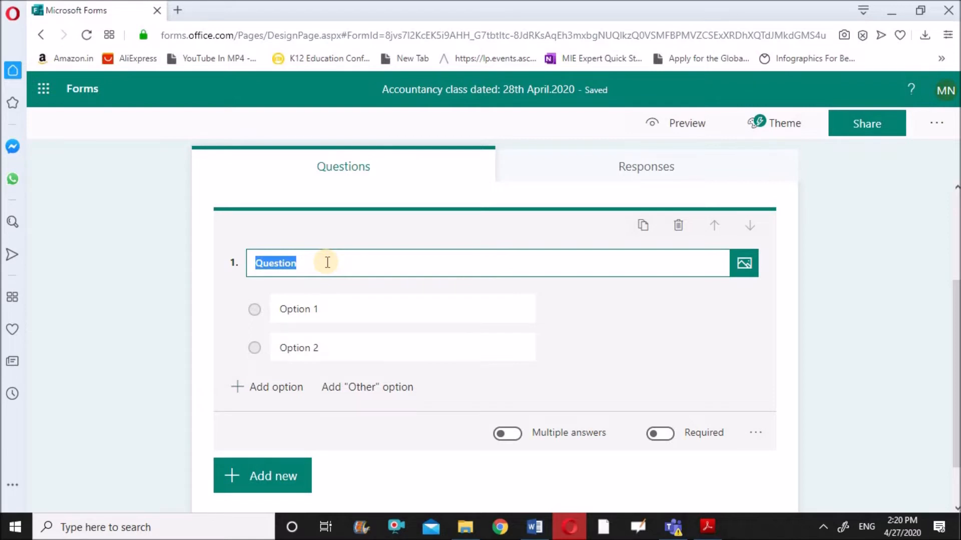
text(Att)
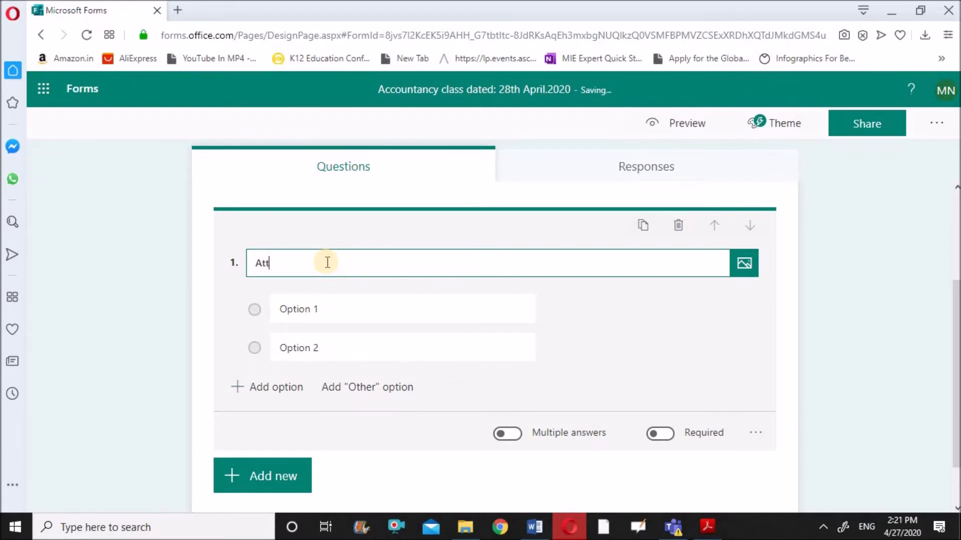
text(endence)
click(326, 304)
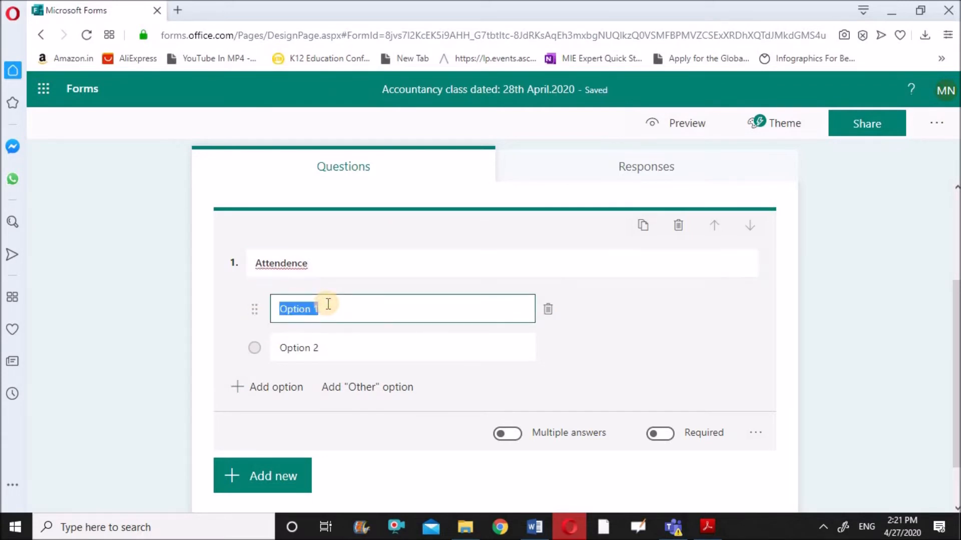
text(I am )
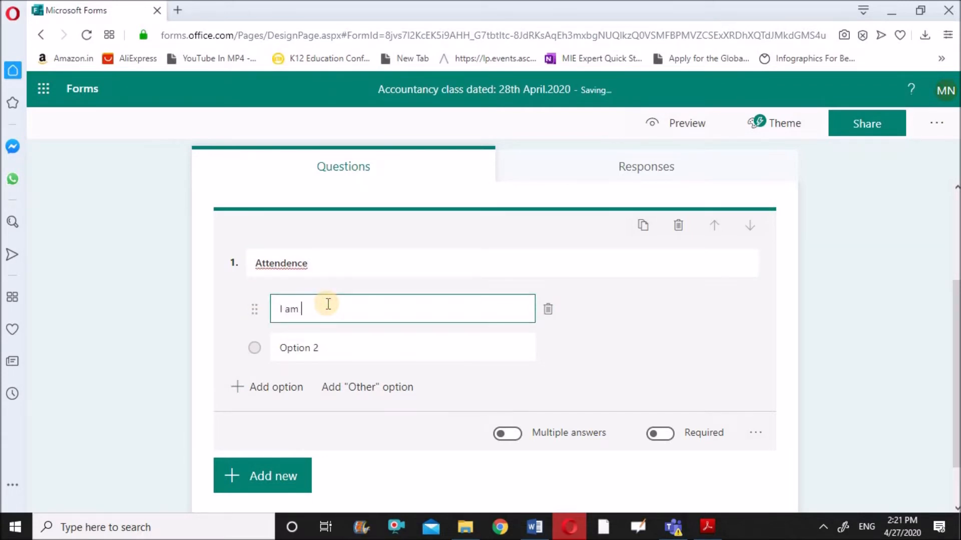
text(present)
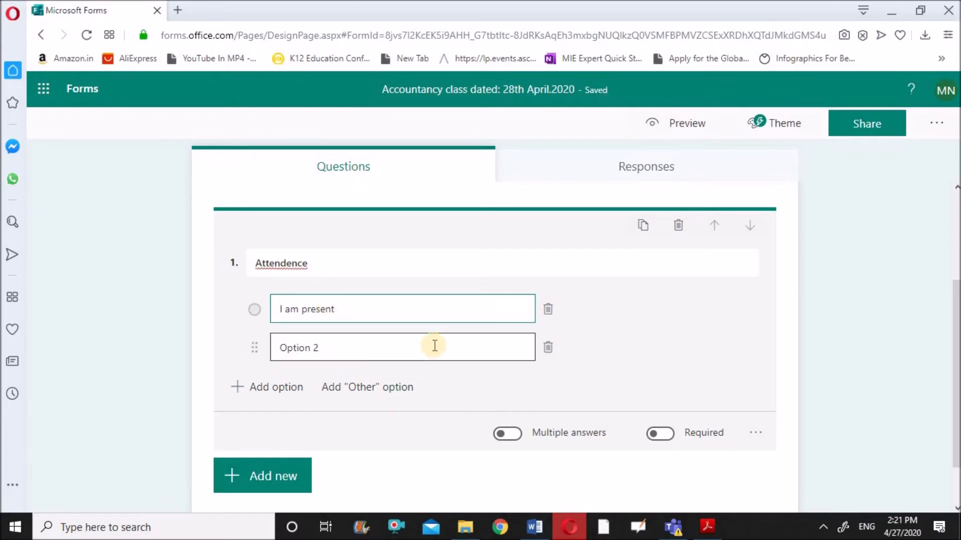
click(548, 349)
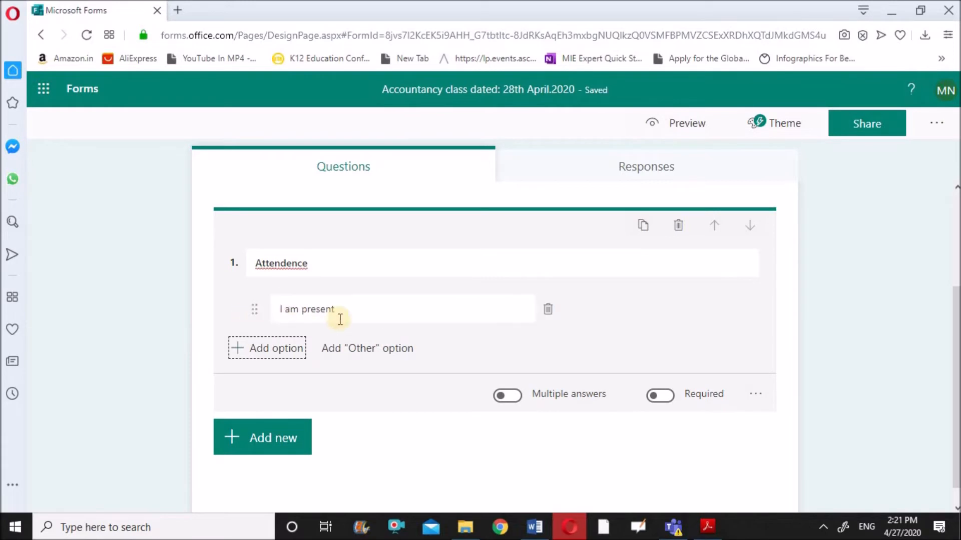
Step: Correct the question title's spelling to 'Attendance' using the spelling suggestion
click(314, 263)
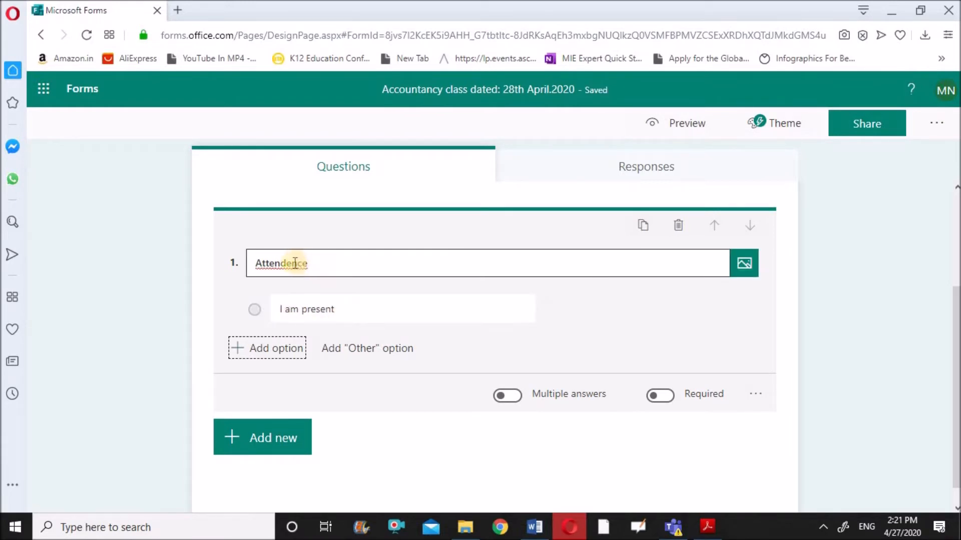
right_click(297, 263)
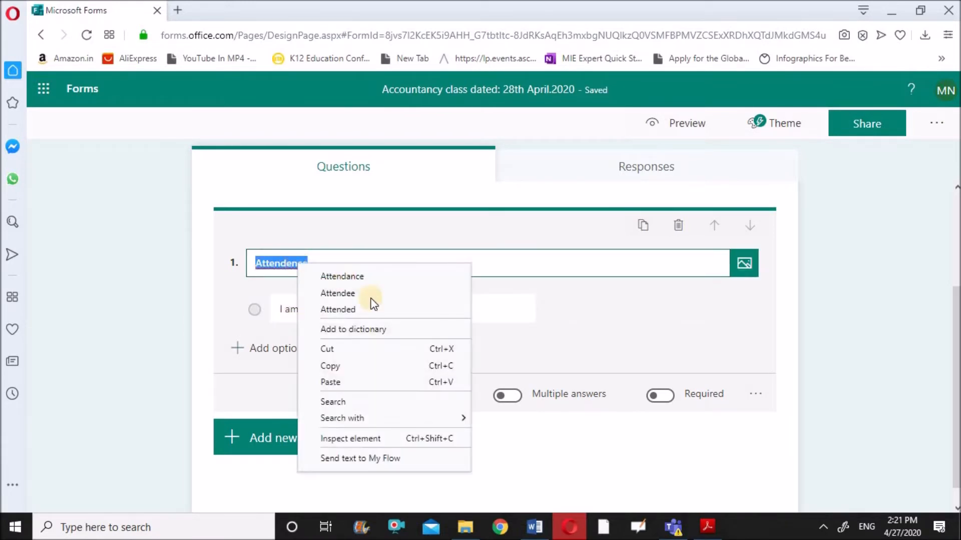
click(375, 276)
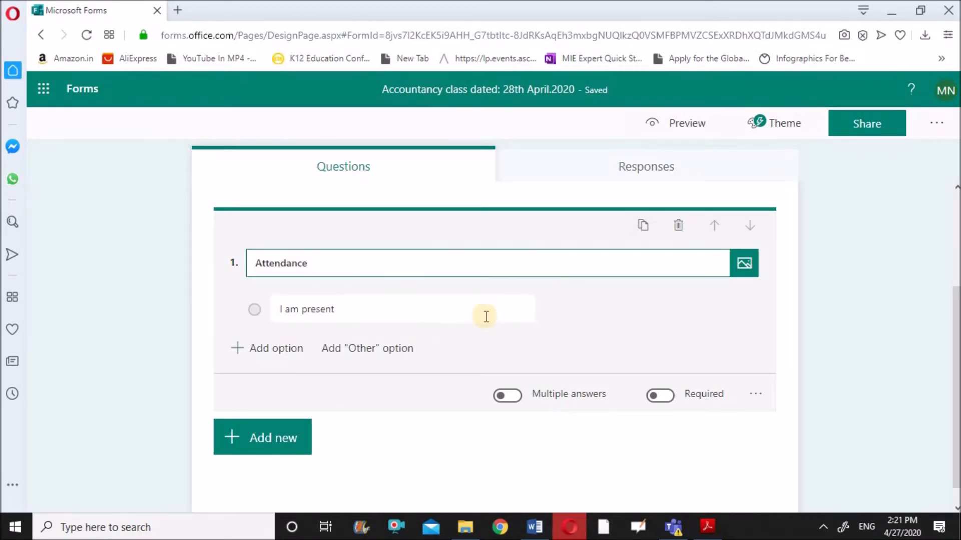
Step: Make the Attendance question required and allow only one response per person
click(654, 396)
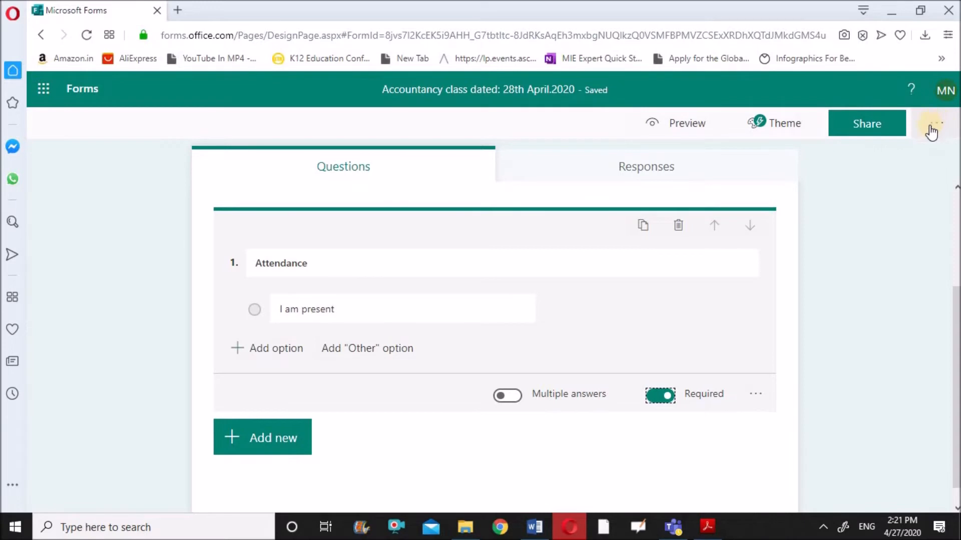
click(933, 131)
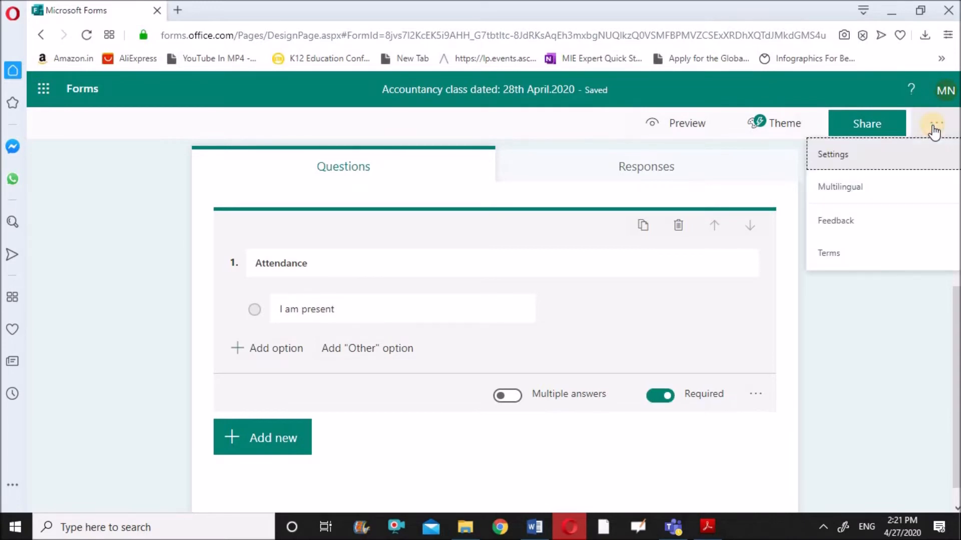
click(900, 159)
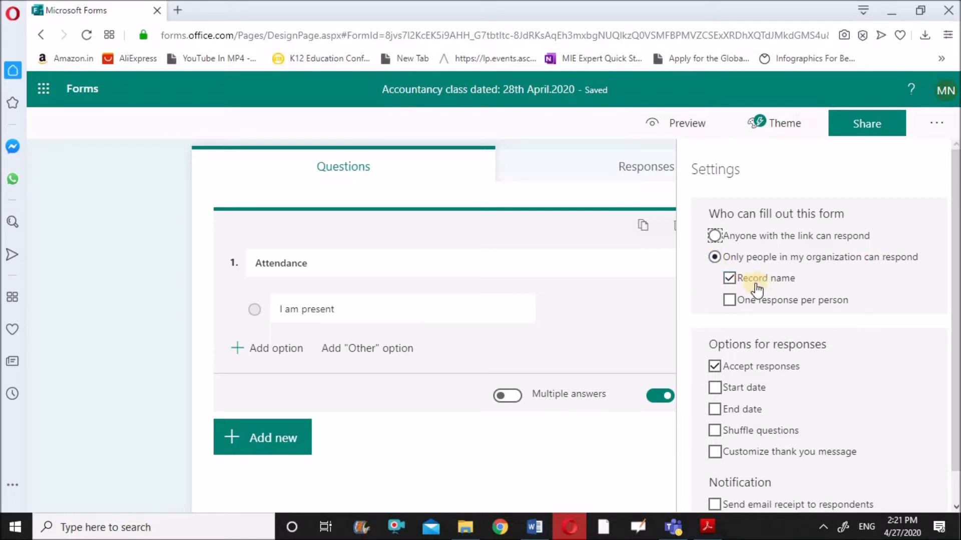
click(729, 301)
Step: Set responses to start on 4/28/2020 at 11:15 AM
scroll(956, 306, down, 2)
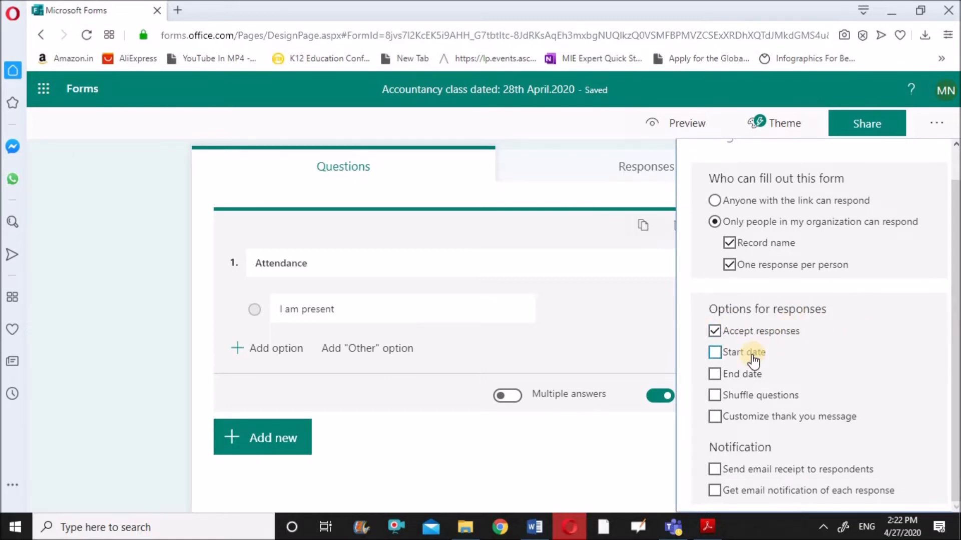
click(714, 352)
scroll(956, 510, down, 2)
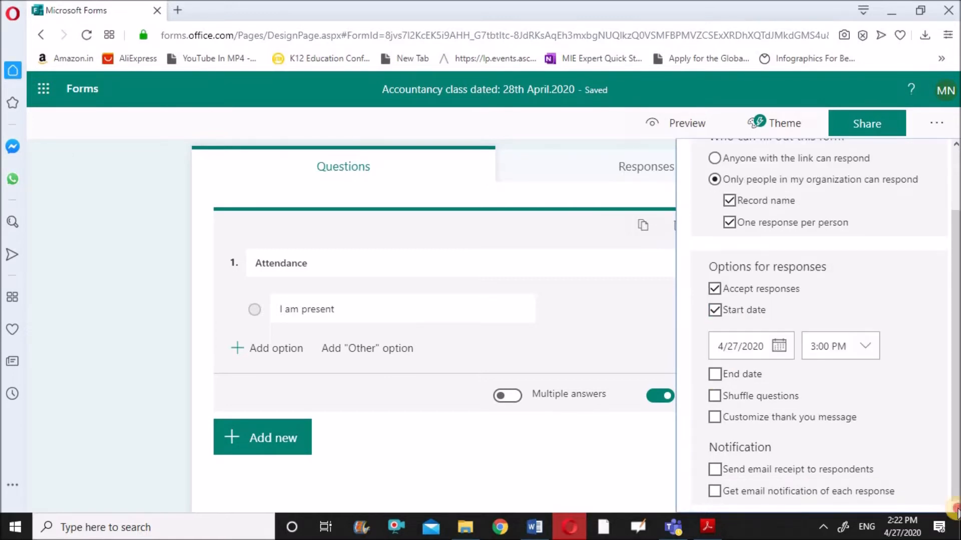
click(779, 347)
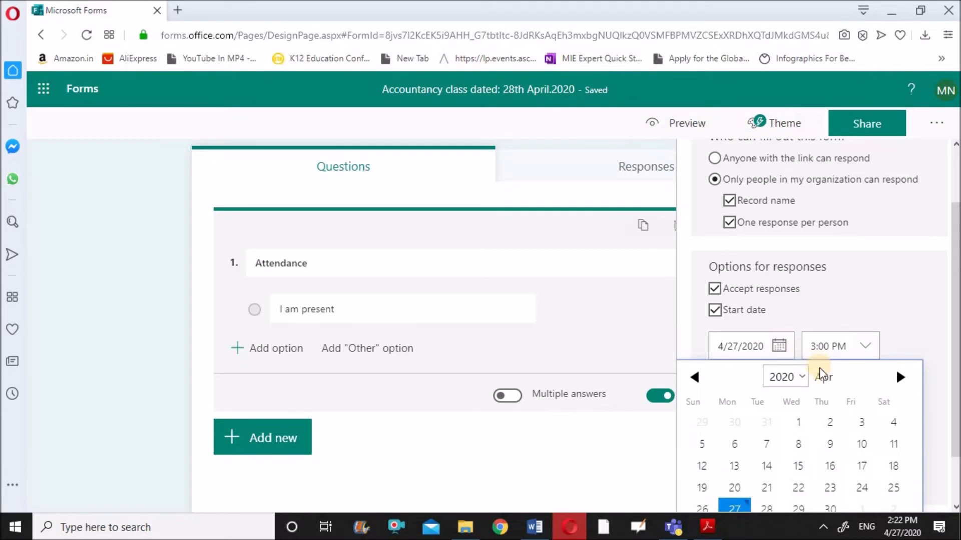
click(766, 507)
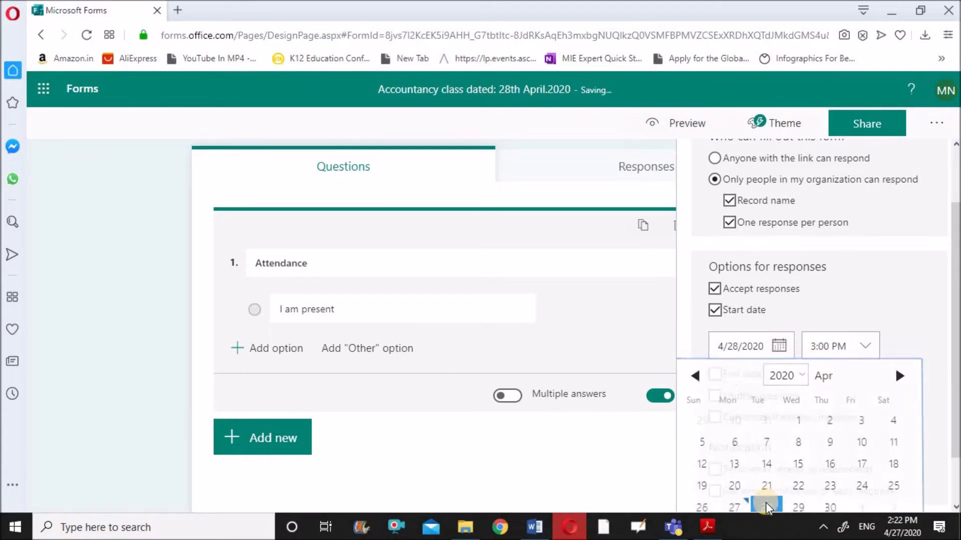
click(866, 353)
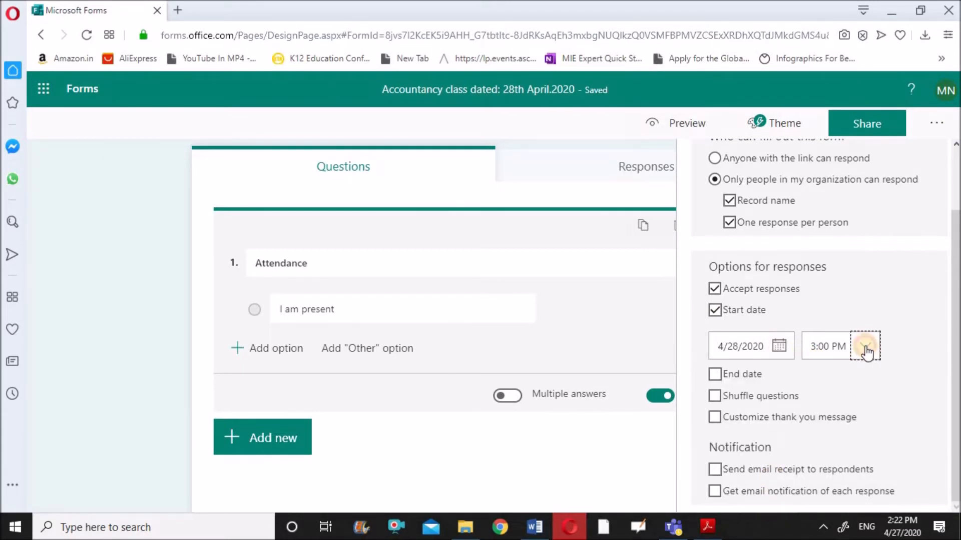
scroll(866, 413, up, 2)
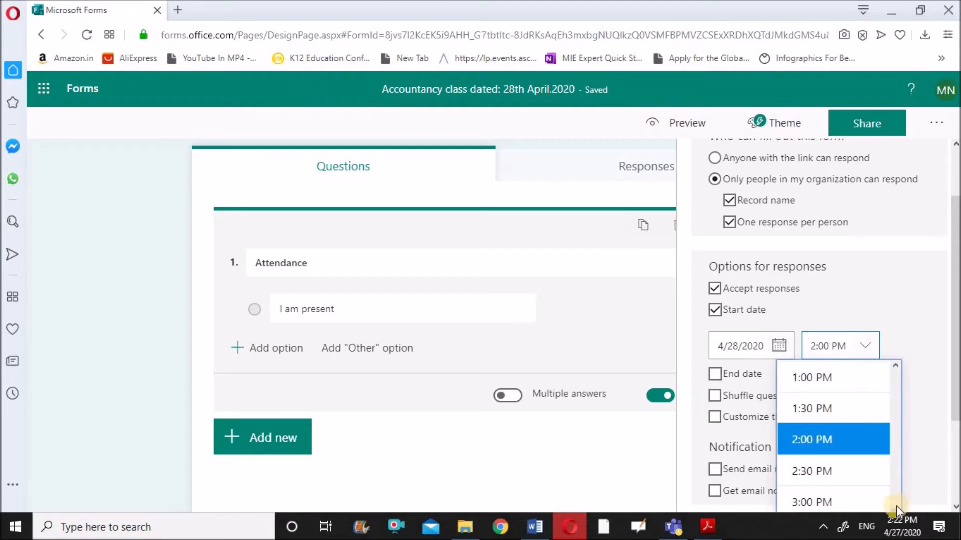
drag(896, 508, 889, 476)
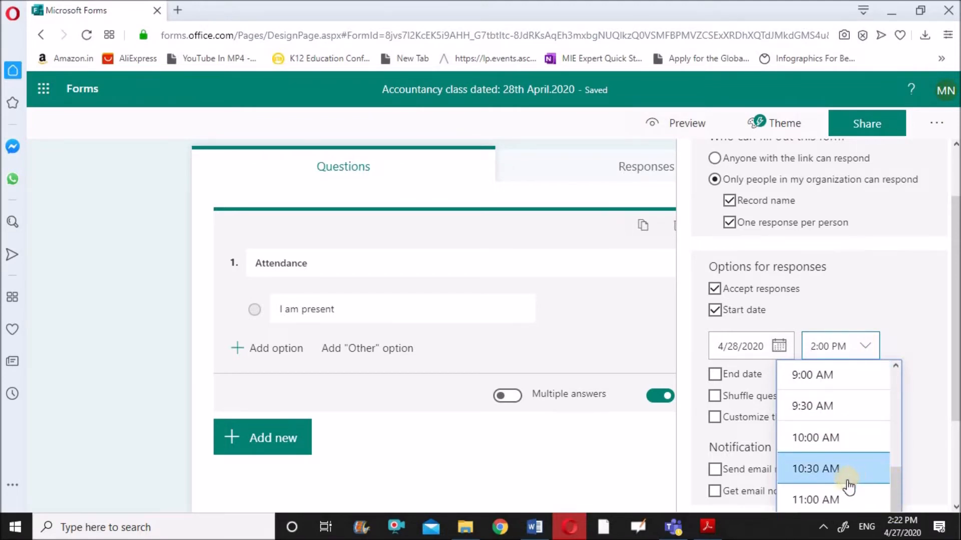
click(832, 497)
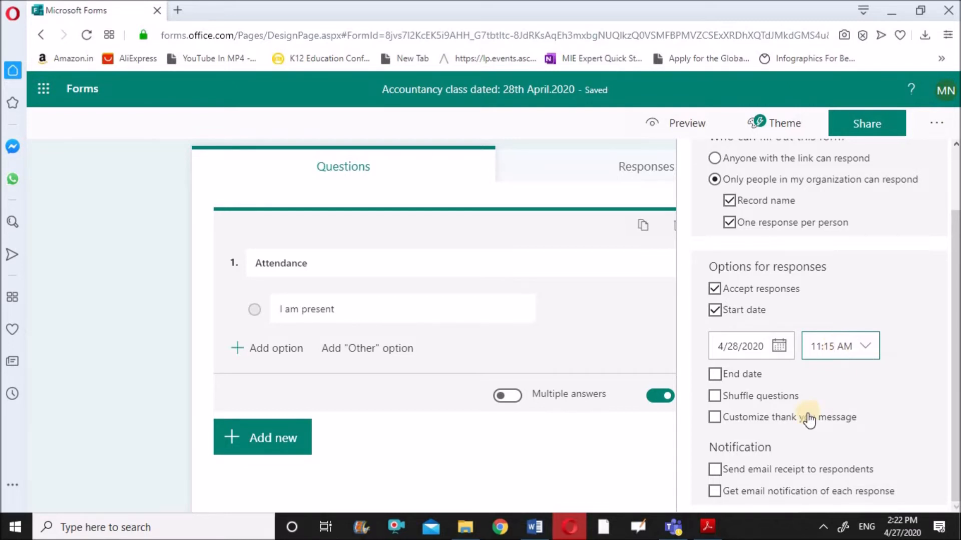
Step: Set the response end date to 4/28/2020 at 12:10 PM
click(716, 376)
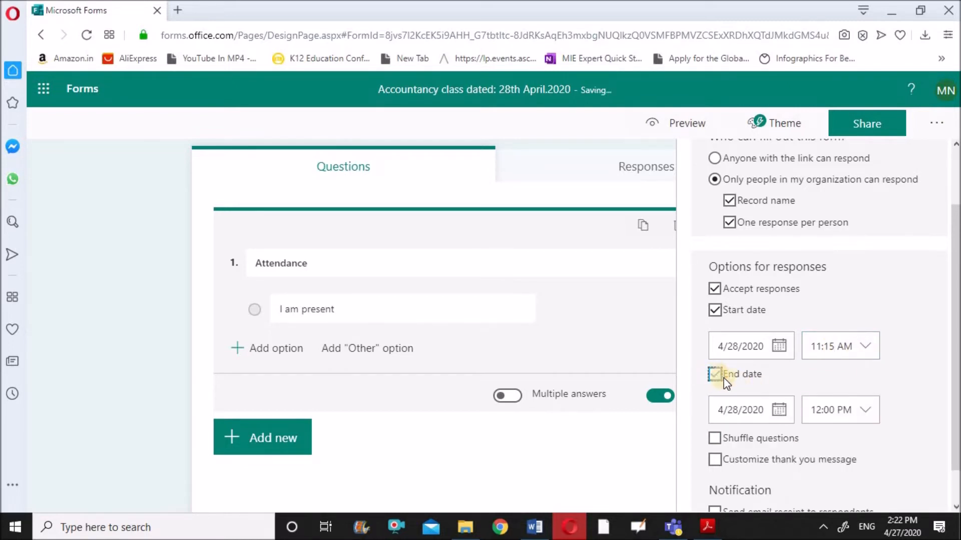
scroll(773, 368, down, 2)
click(777, 365)
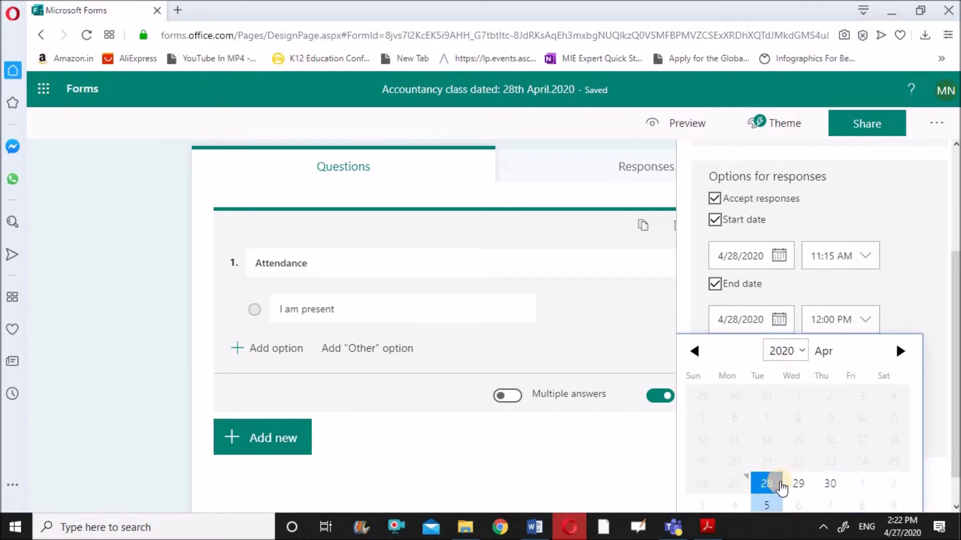
click(869, 325)
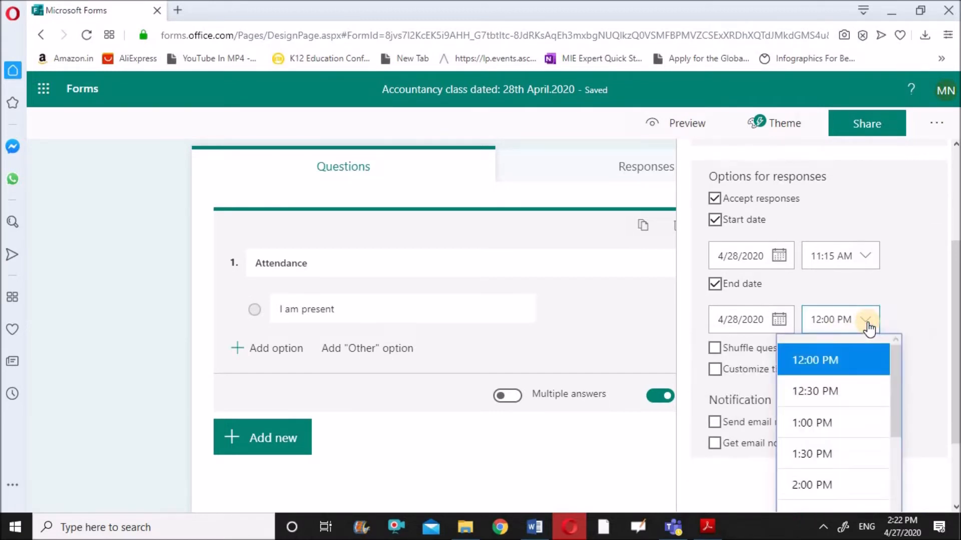
click(829, 320)
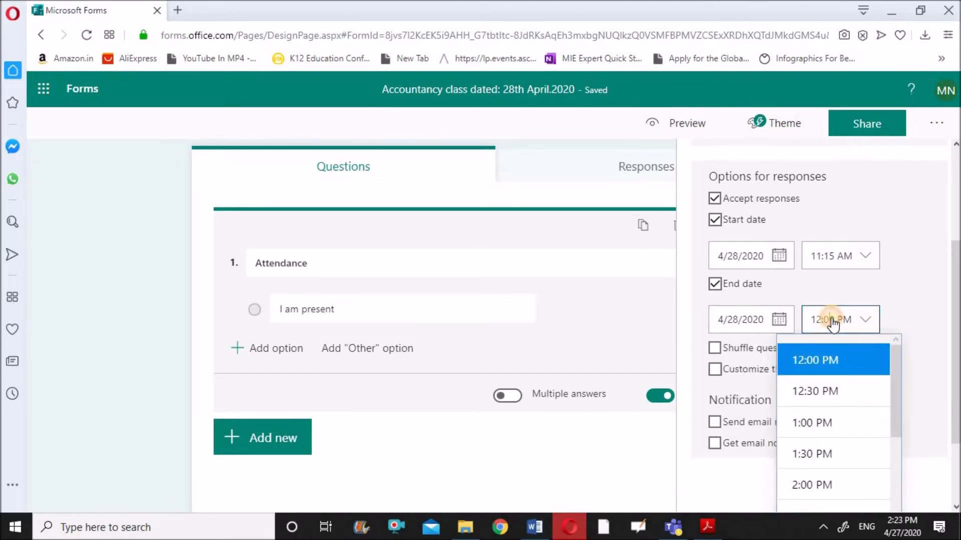
click(839, 321)
click(919, 316)
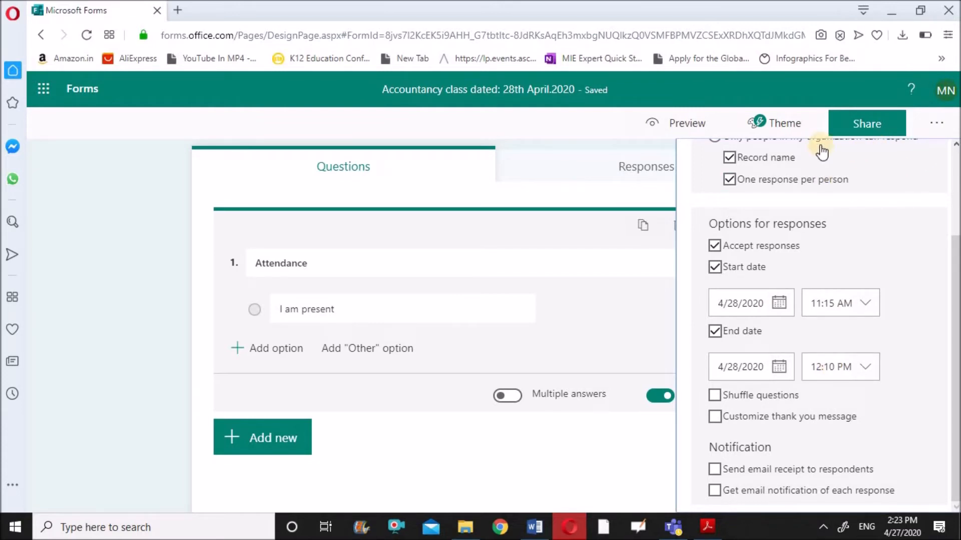
Step: Preview the form as a respondent, then return to the editor
click(689, 129)
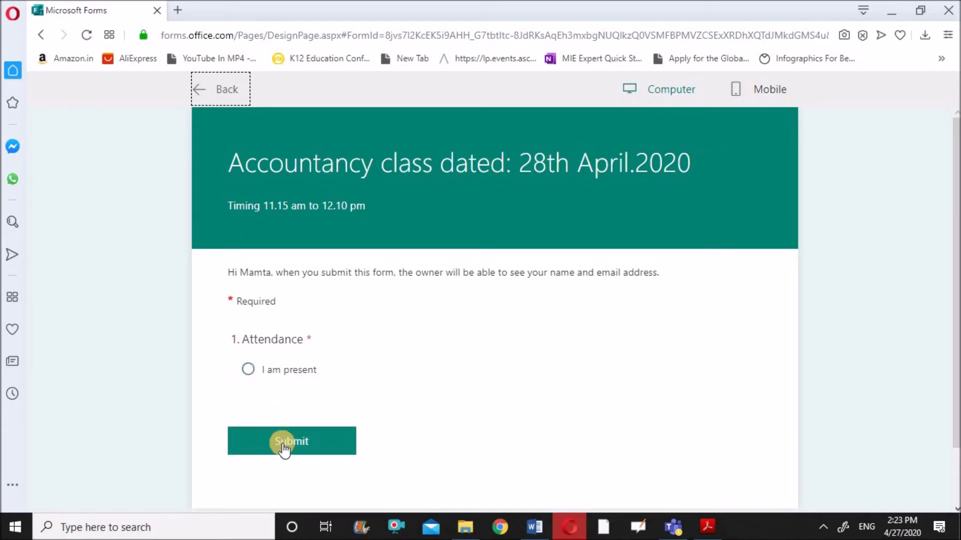
click(221, 97)
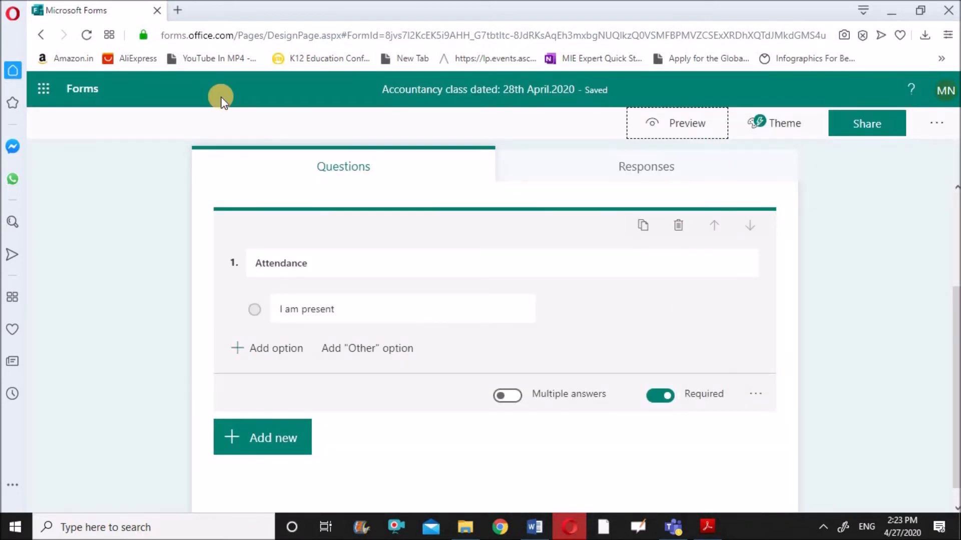
Step: Add choice question 'Please mention your section' with options 12-J and 12-I, dismissing the branching tip
click(271, 440)
click(319, 443)
text(Please men)
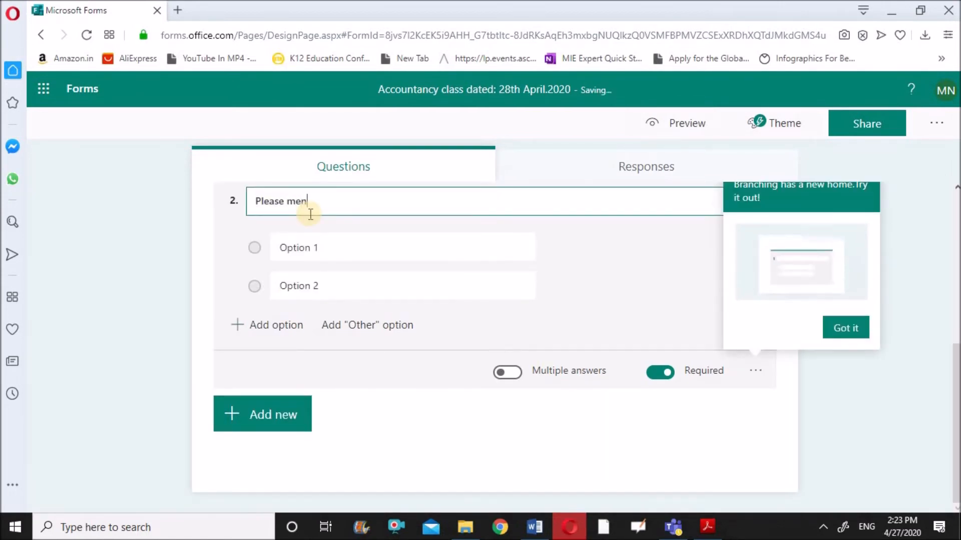
text(tion your section)
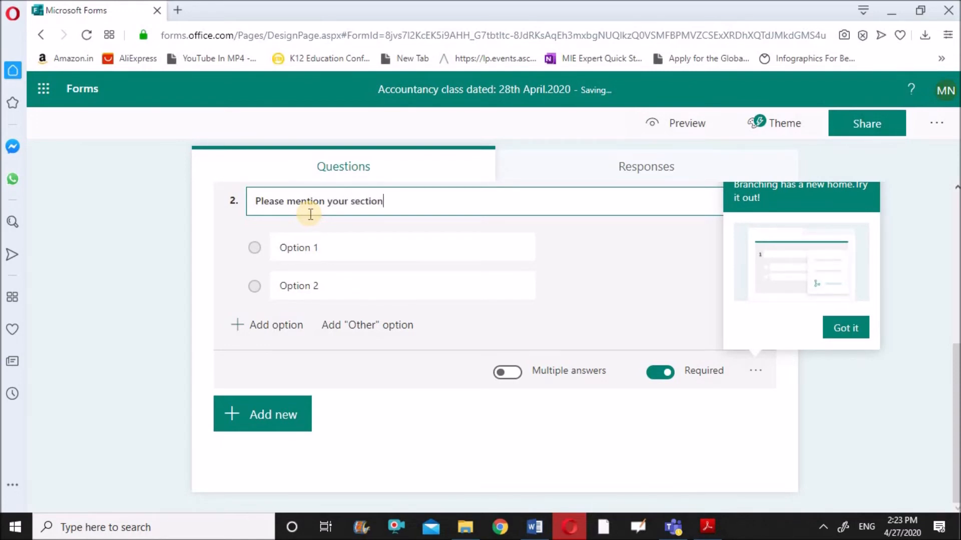
click(327, 247)
click(326, 247)
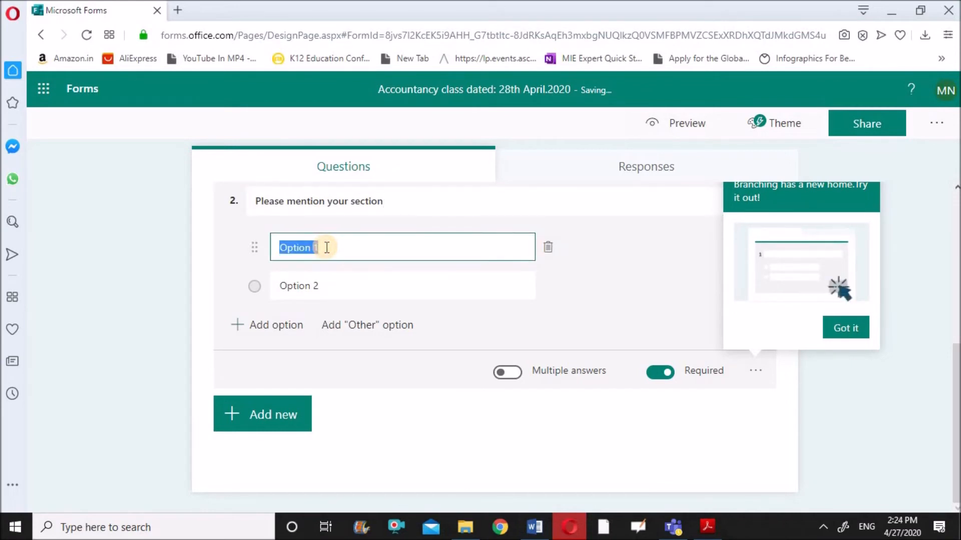
text(12)
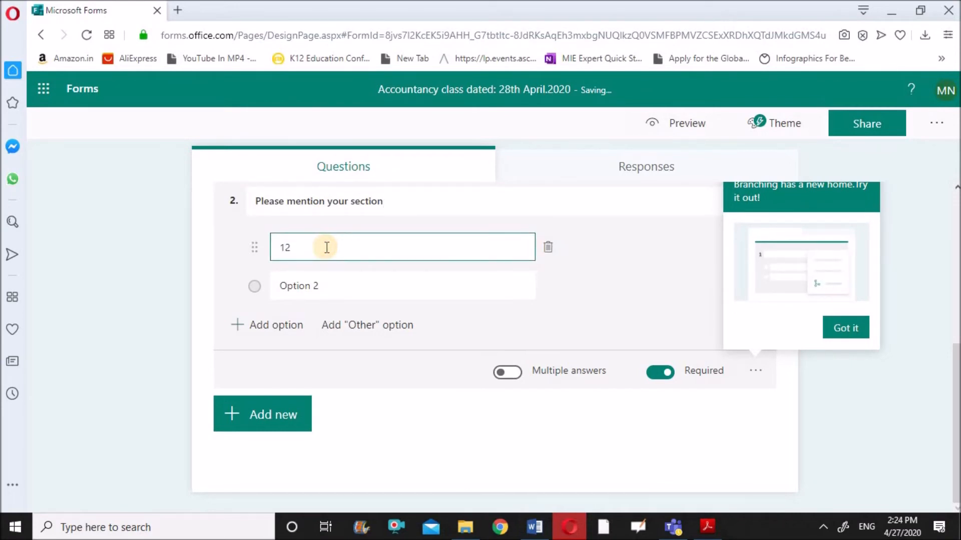
text(-J)
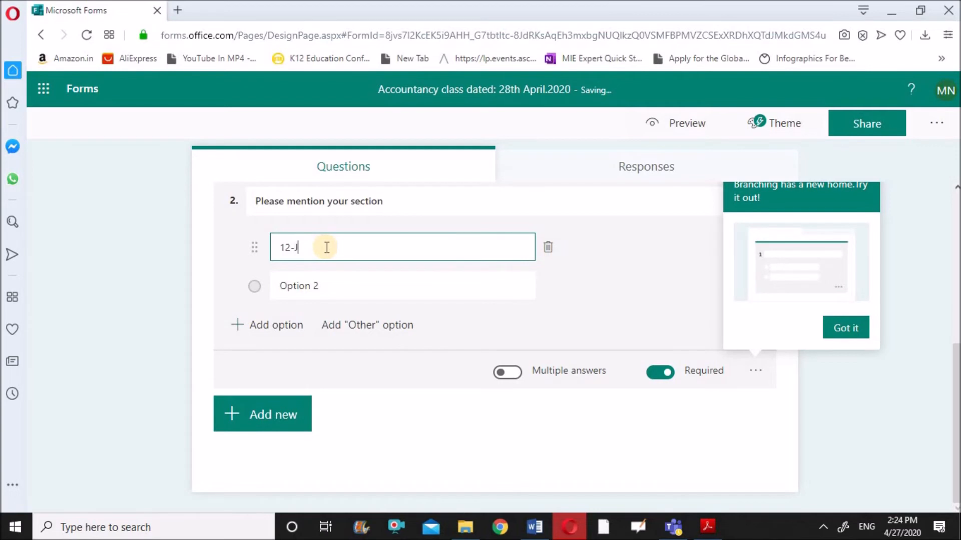
click(331, 286)
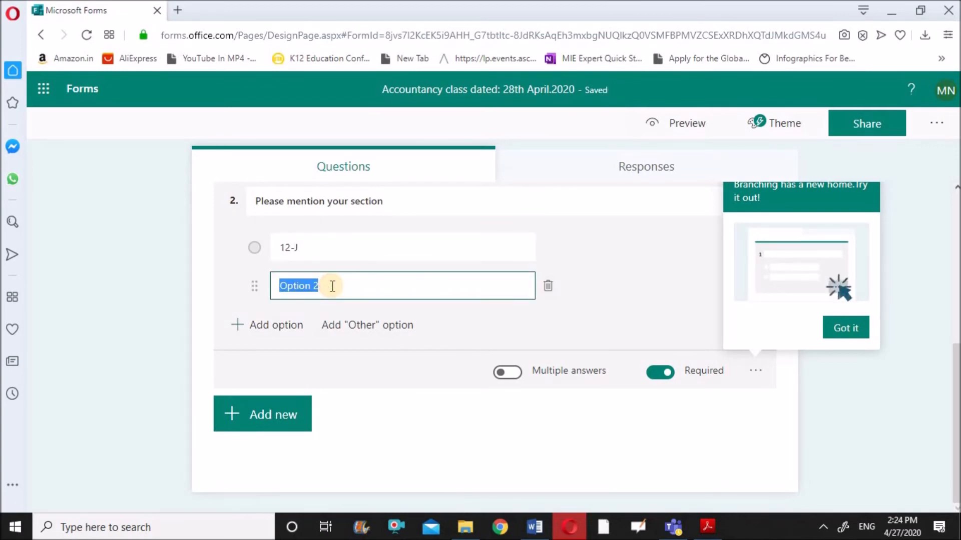
text(12-)
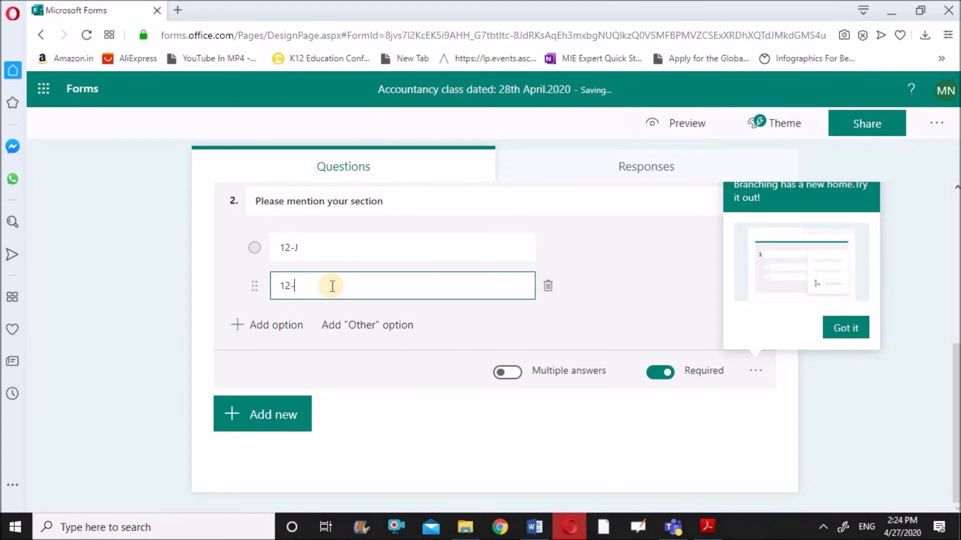
text(I)
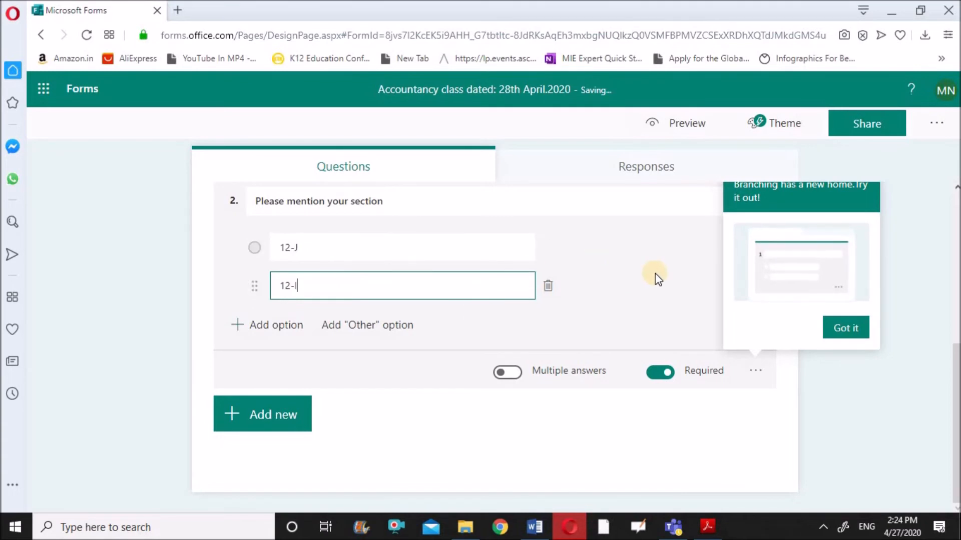
click(844, 332)
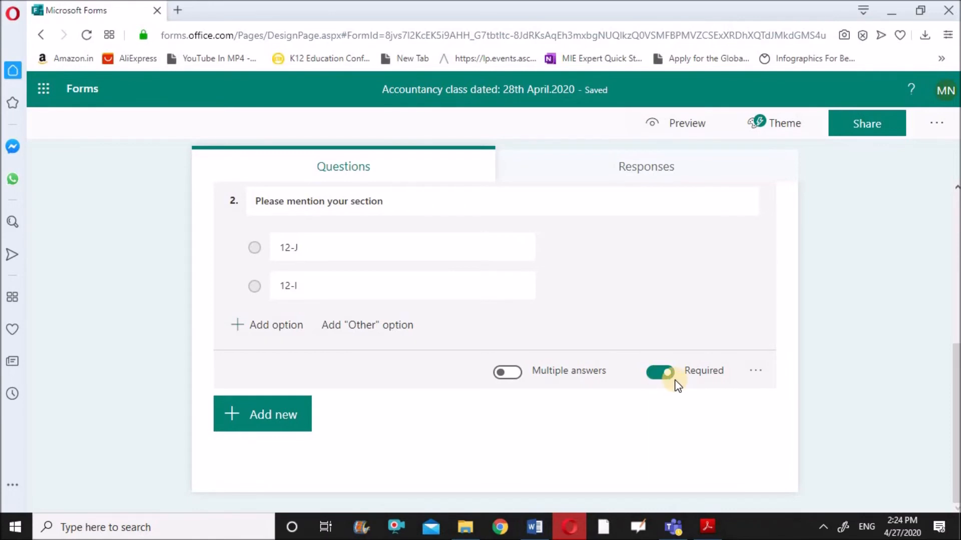
click(683, 129)
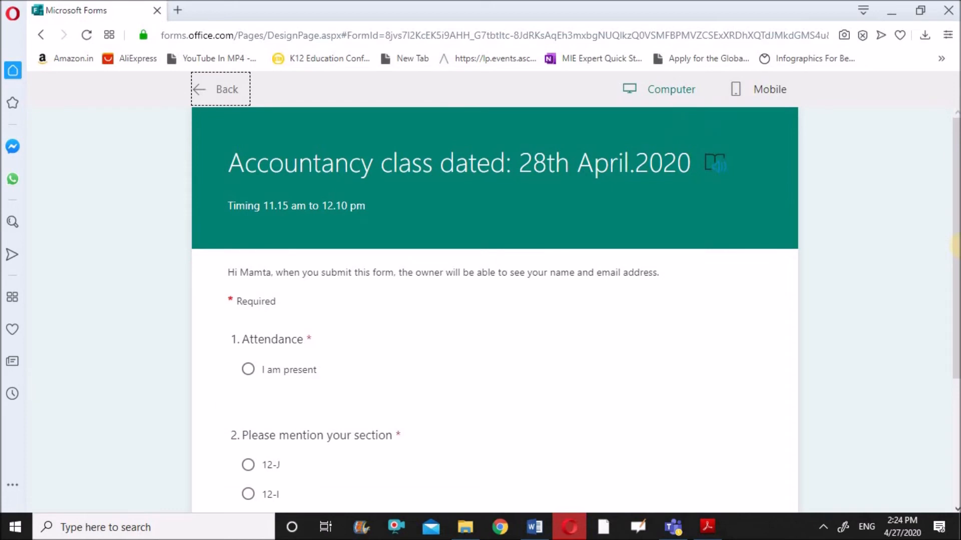
mouse_move(956, 183)
mouse_down()
mouse_move(957, 174)
mouse_move(955, 206)
mouse_up()
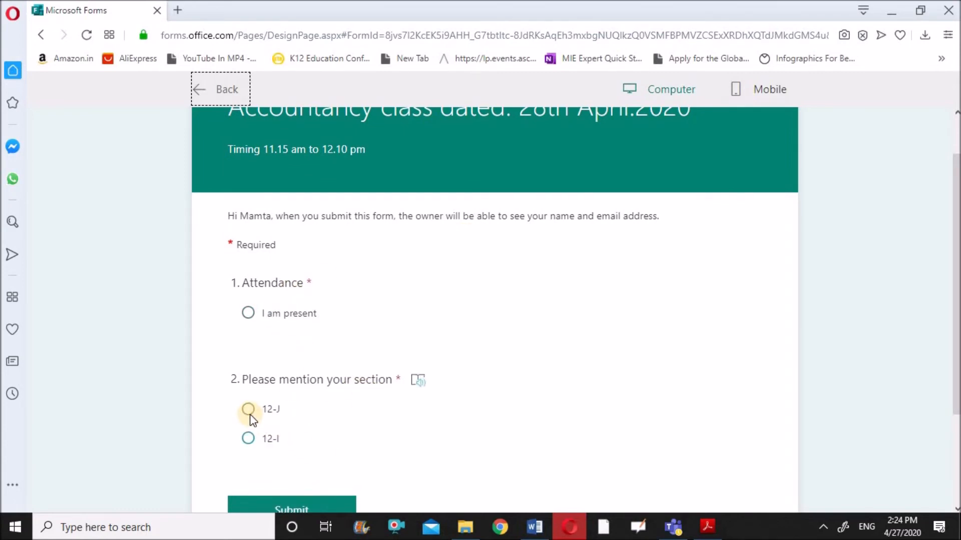
drag(956, 389, 956, 443)
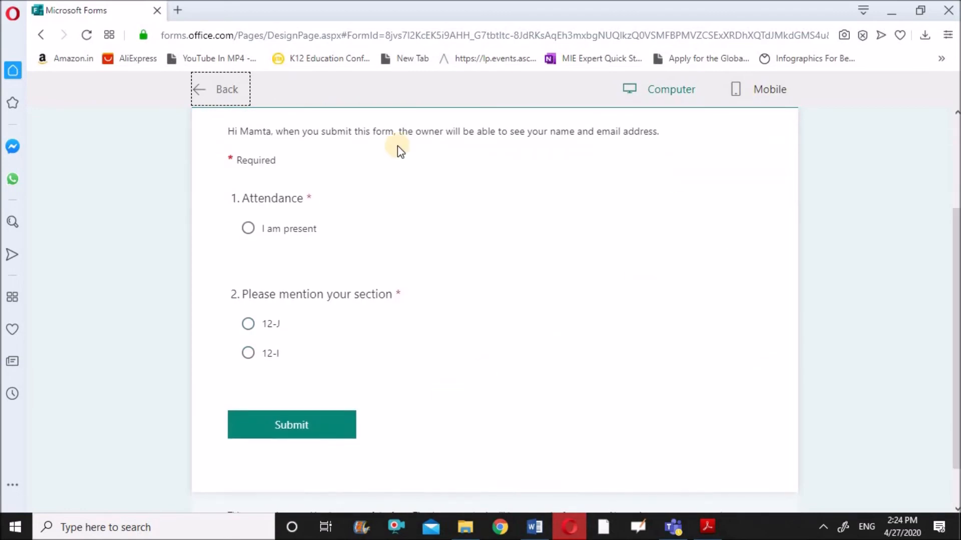
click(211, 94)
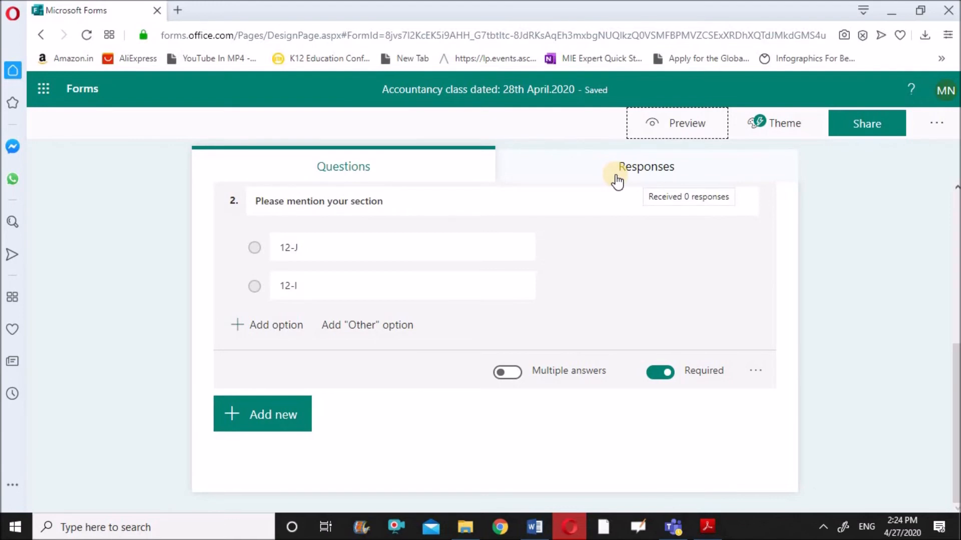
click(648, 171)
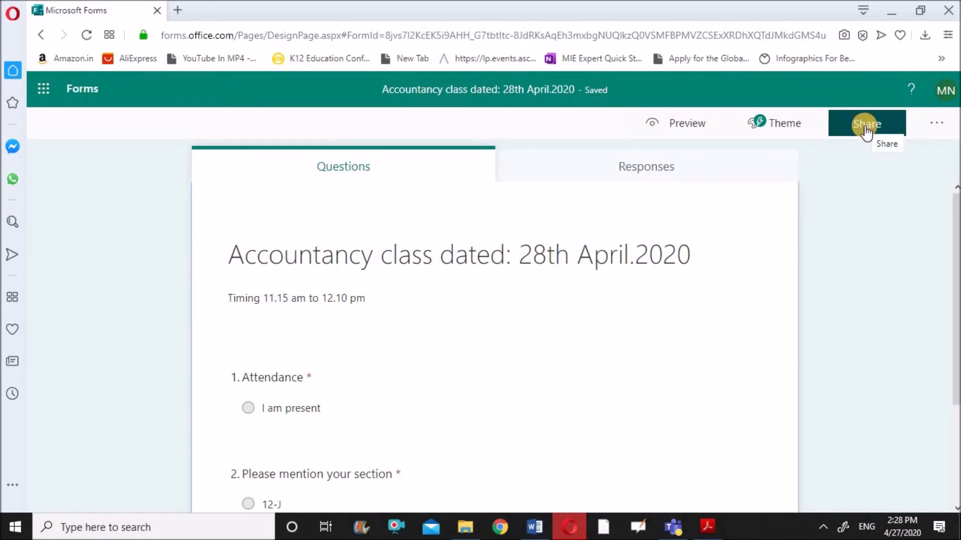
Step: Copy the form's response link from Share and switch to the Teams meeting
click(868, 131)
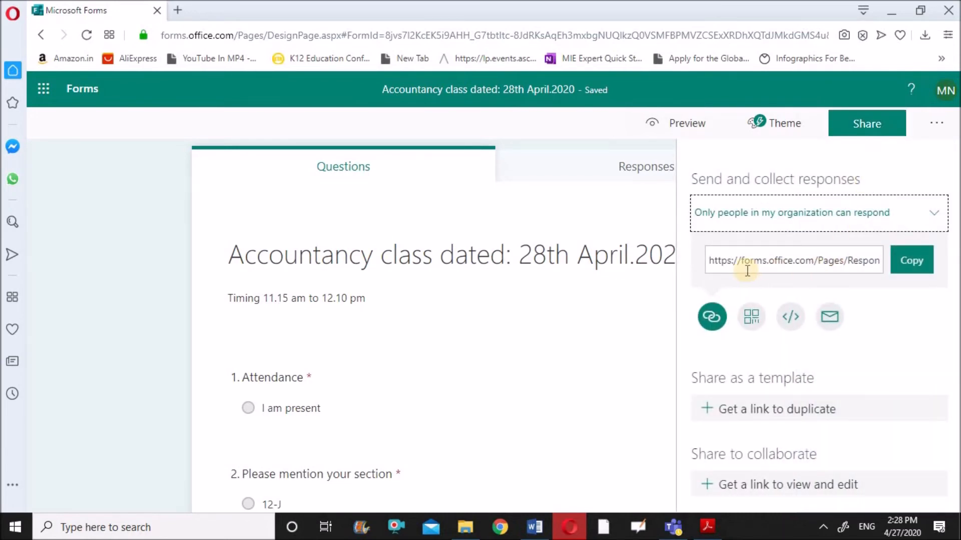
click(915, 266)
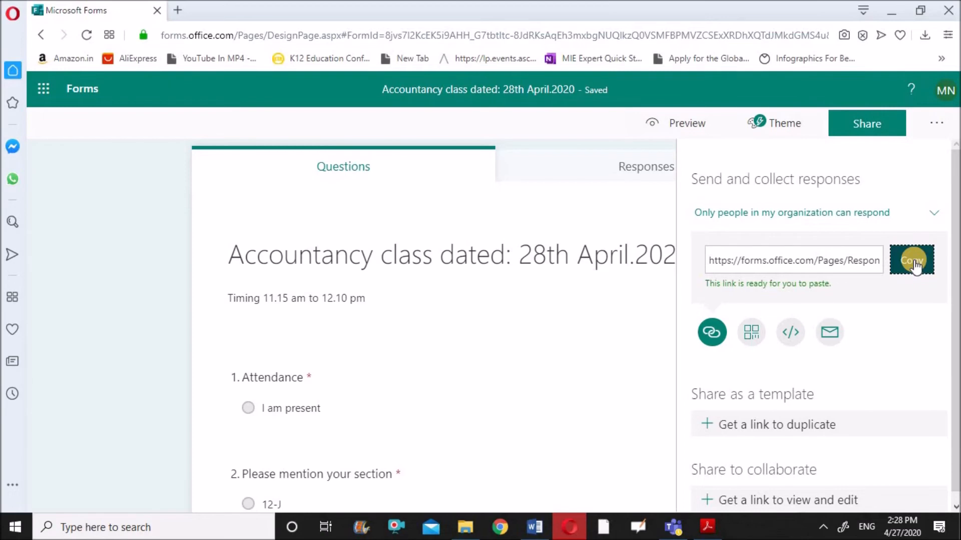
click(667, 529)
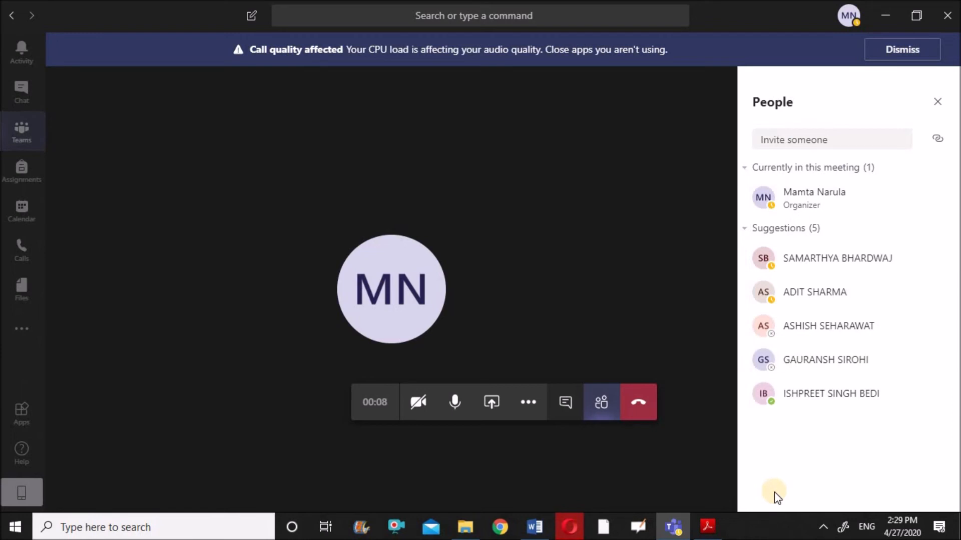
Step: Post the copied form link in the Teams meeting chat and switch back to the browser
click(567, 413)
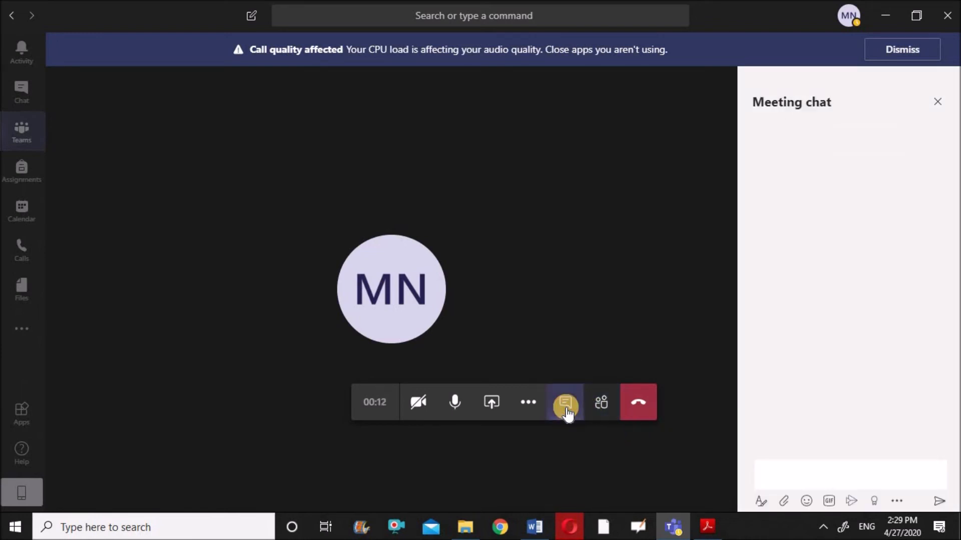
click(774, 479)
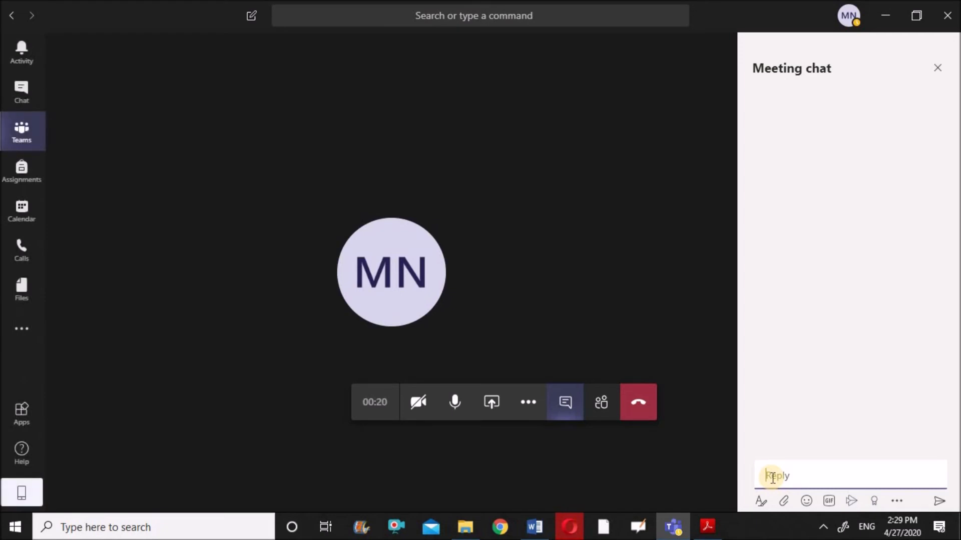
key(ctrl+v)
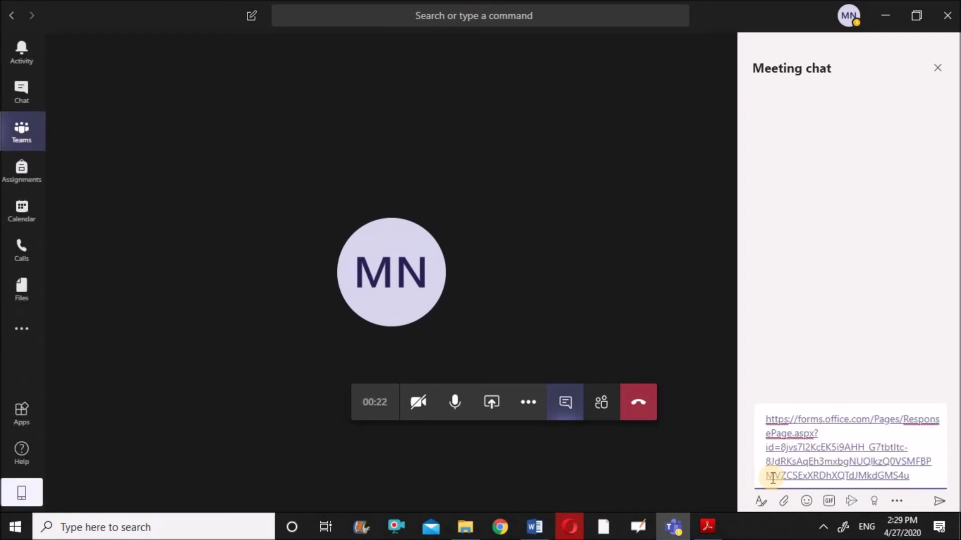
click(931, 500)
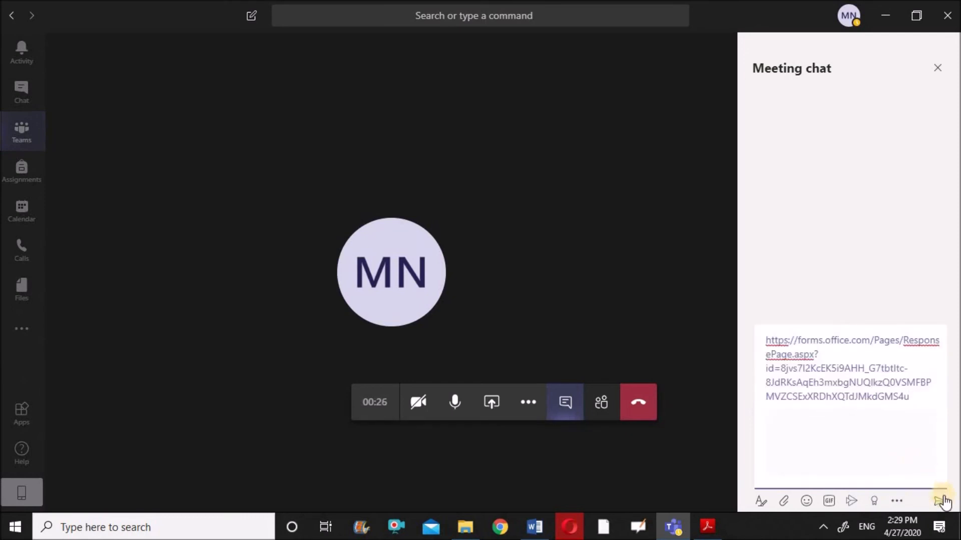
click(939, 502)
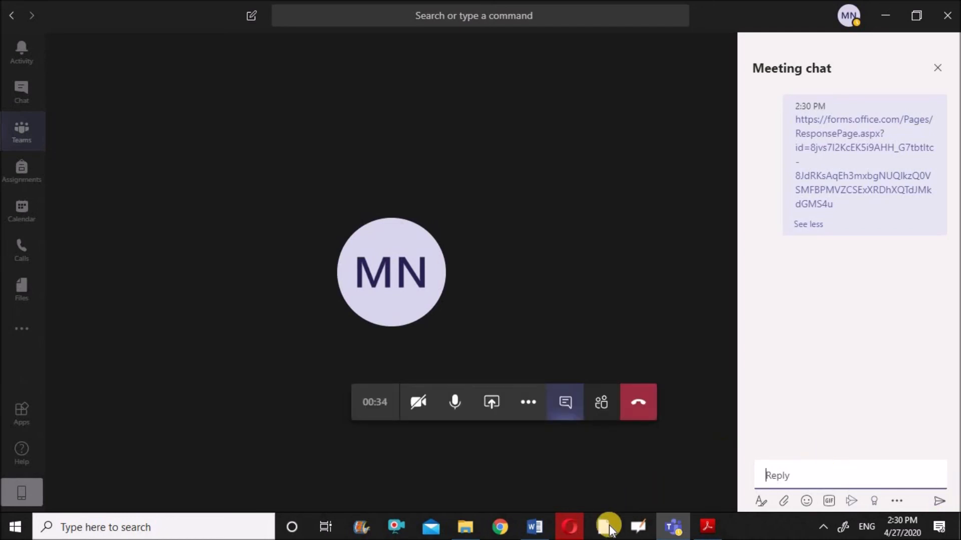
click(568, 526)
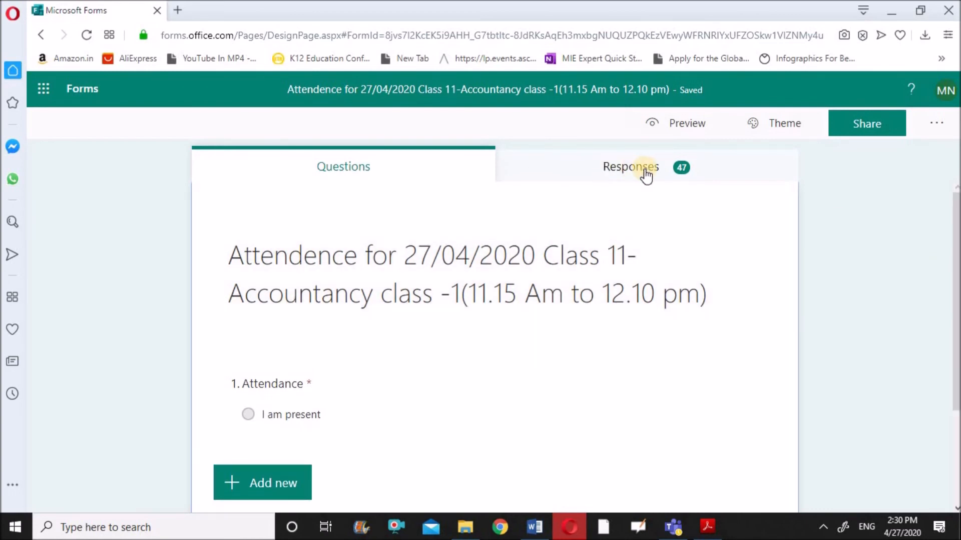
Step: Review the 47 responses by respondent, then export them to an Excel workbook
click(649, 175)
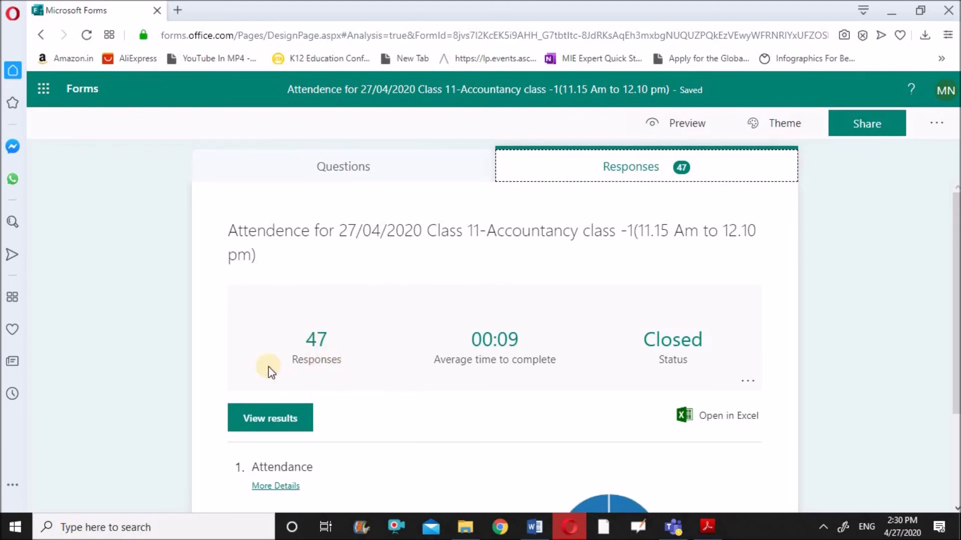
click(280, 420)
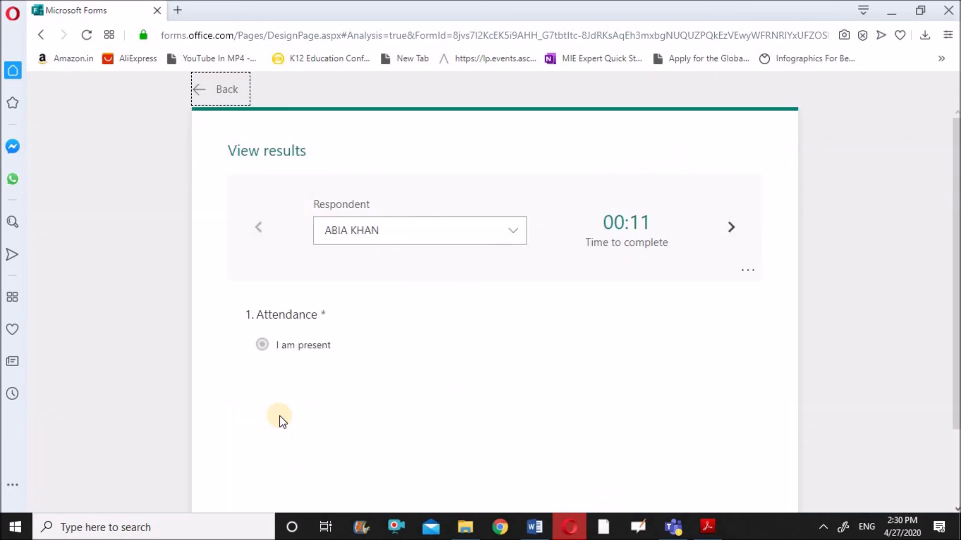
click(517, 232)
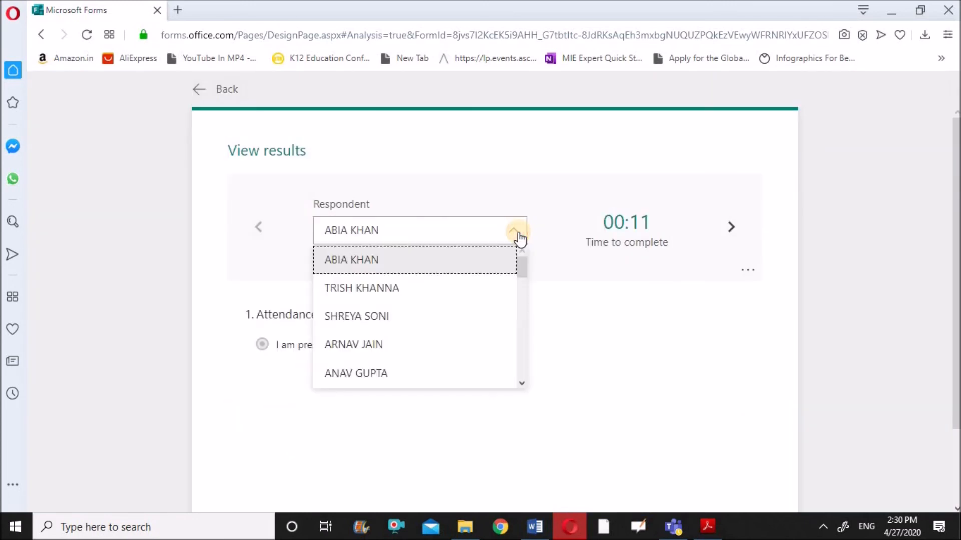
drag(521, 268, 523, 243)
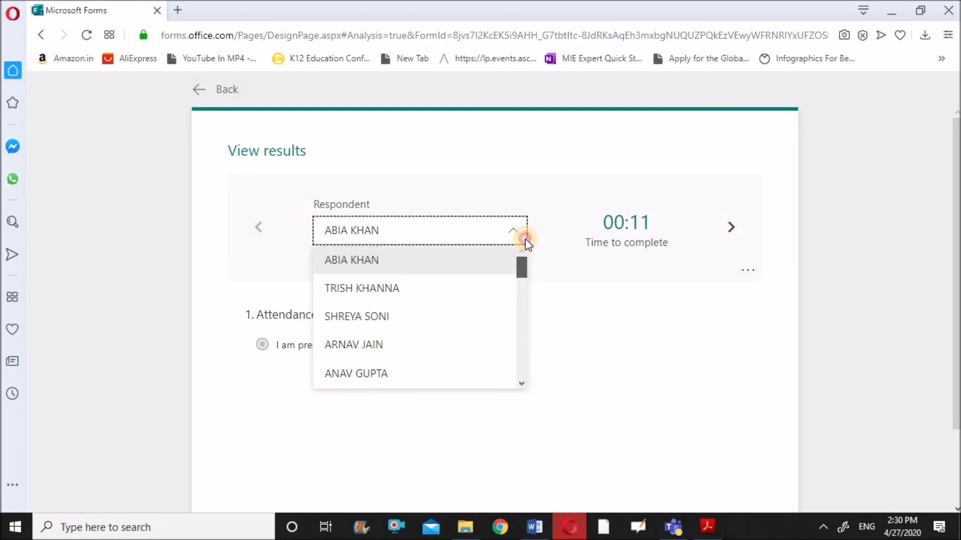
click(256, 234)
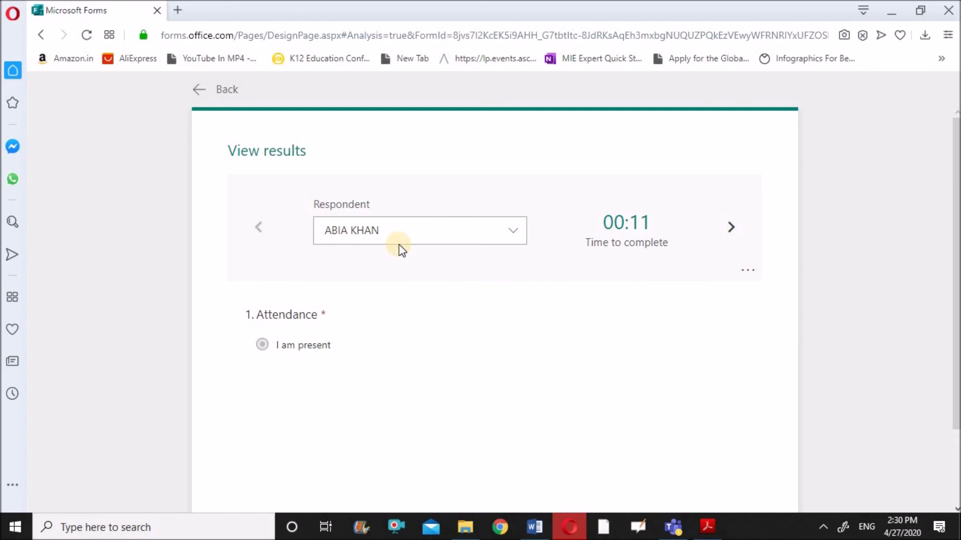
click(200, 90)
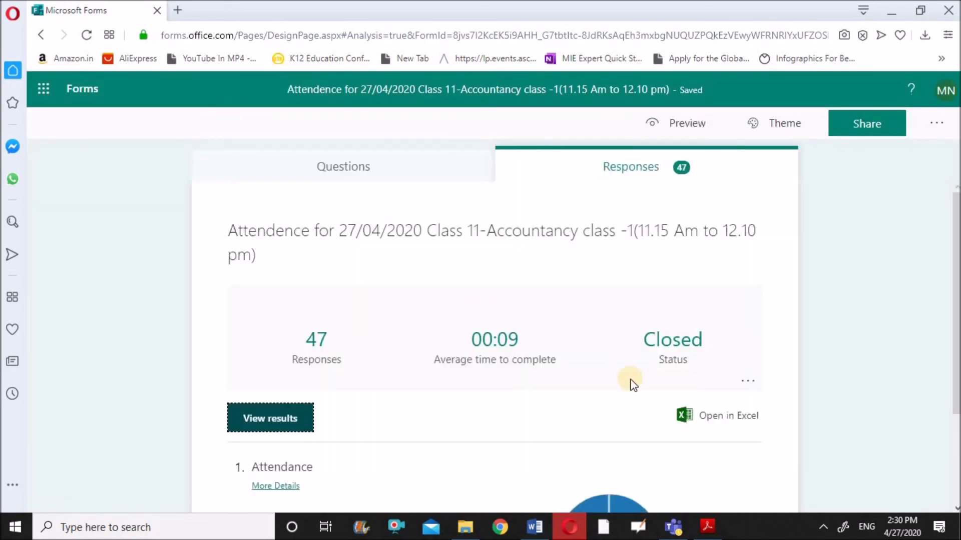
click(719, 420)
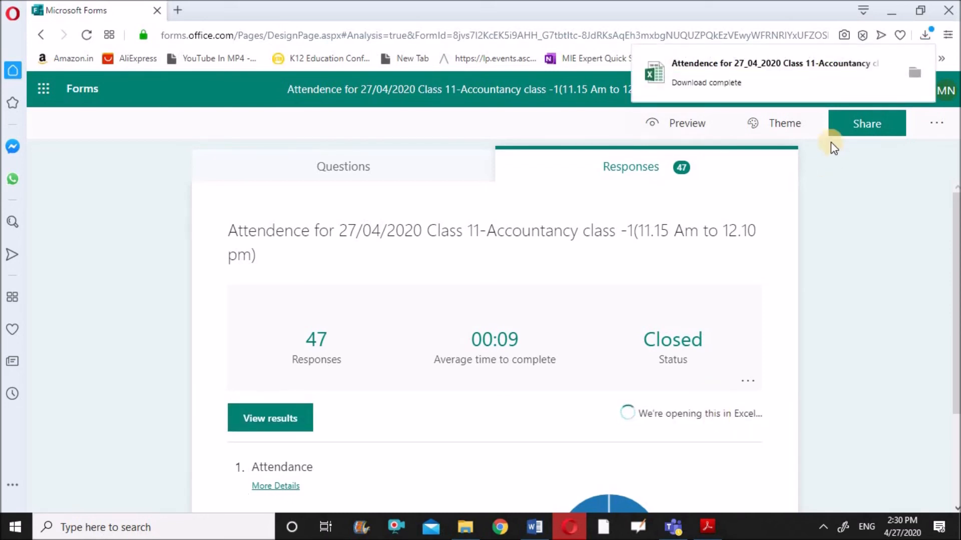
Step: Open the downloaded responses workbook, check its 47 'I am present' rows, then return to Forms
click(763, 76)
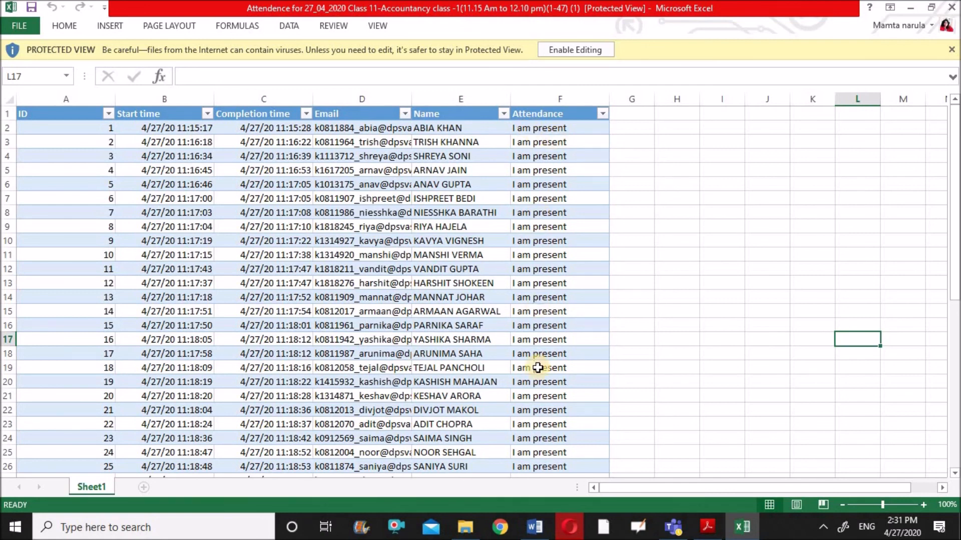
drag(954, 207, 952, 239)
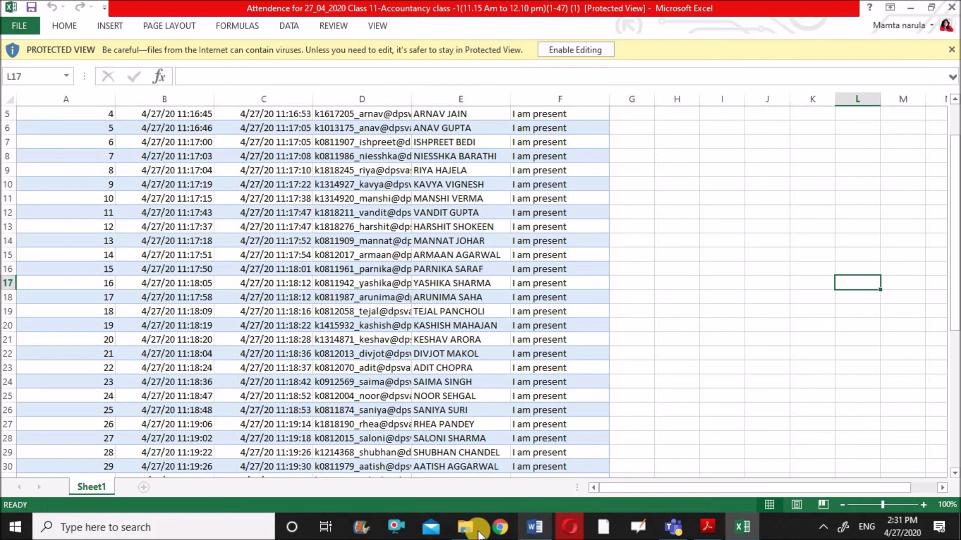
click(572, 533)
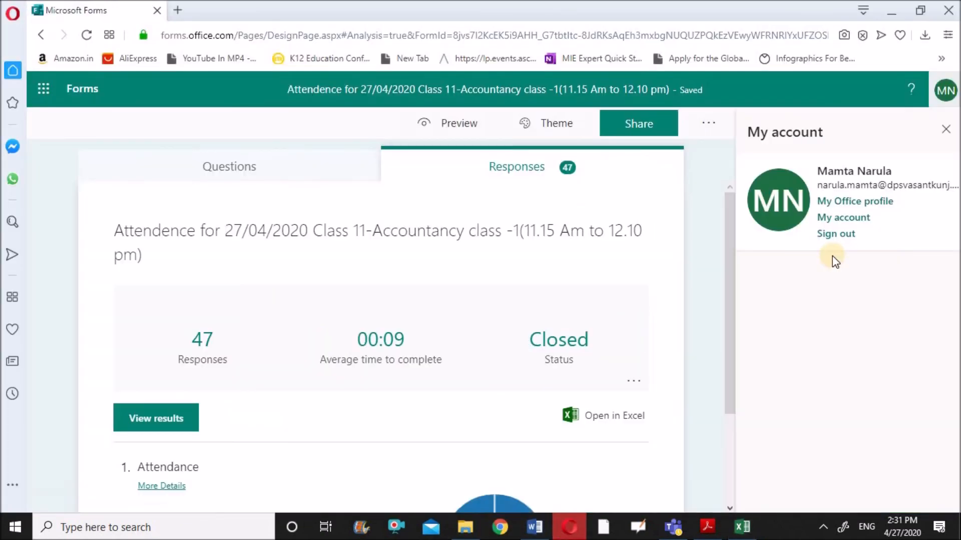